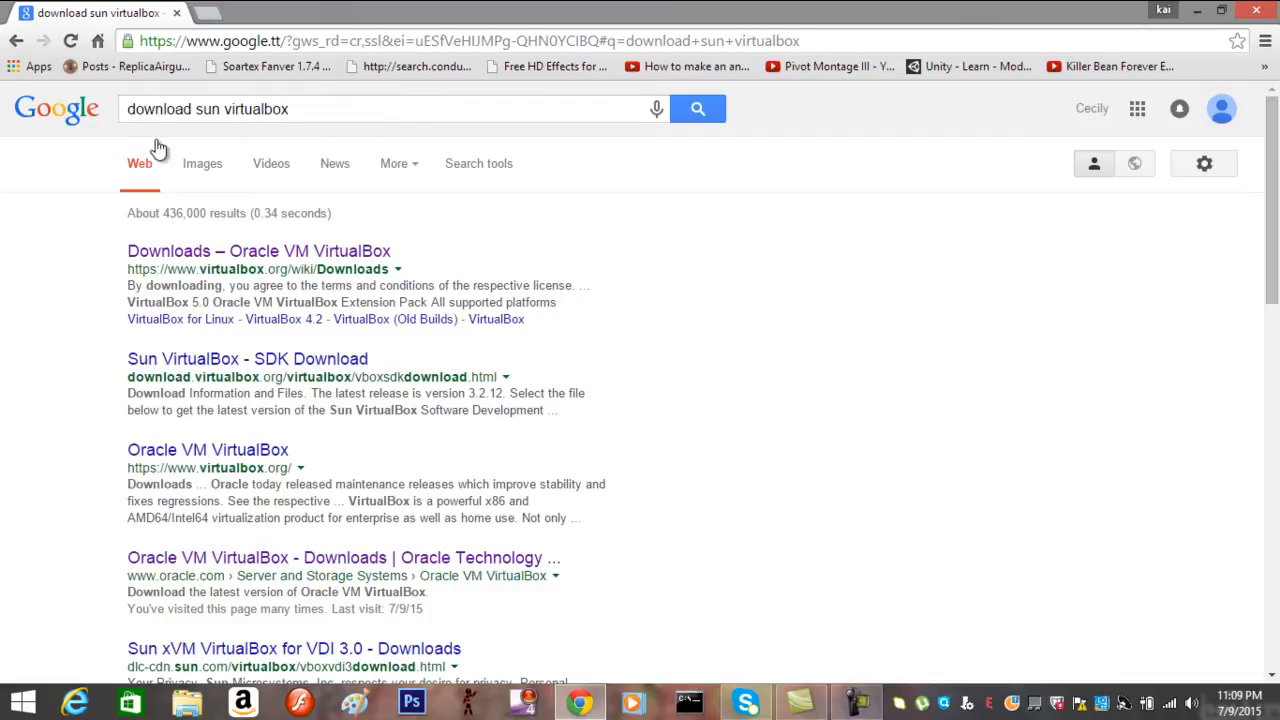
# Open the 'Oracle VM VirtualBox - Downloads | Oracle Technology' result from the Google search
pyautogui.click(337, 567)
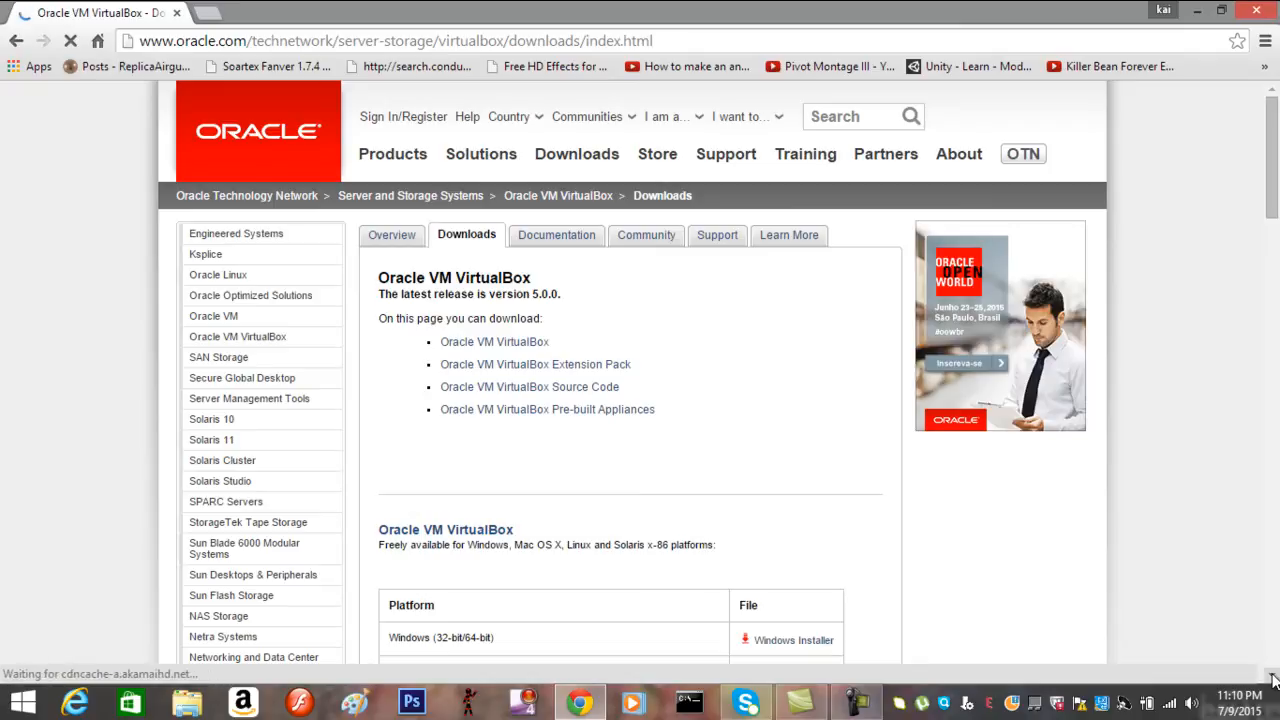
# Scroll down the downloads page and download the VirtualBox 5.0.0 installer for Windows (32-bit/64-bit)
pyautogui.click(1273, 680)
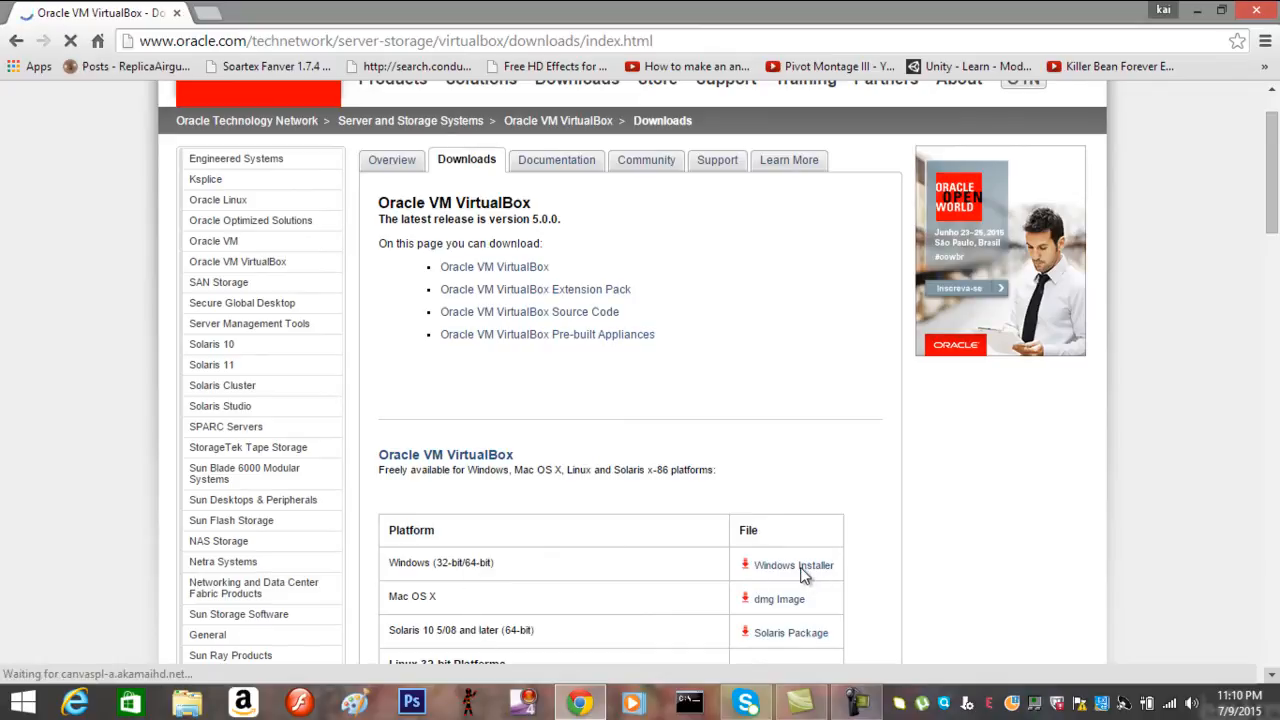
pyautogui.press('Down')
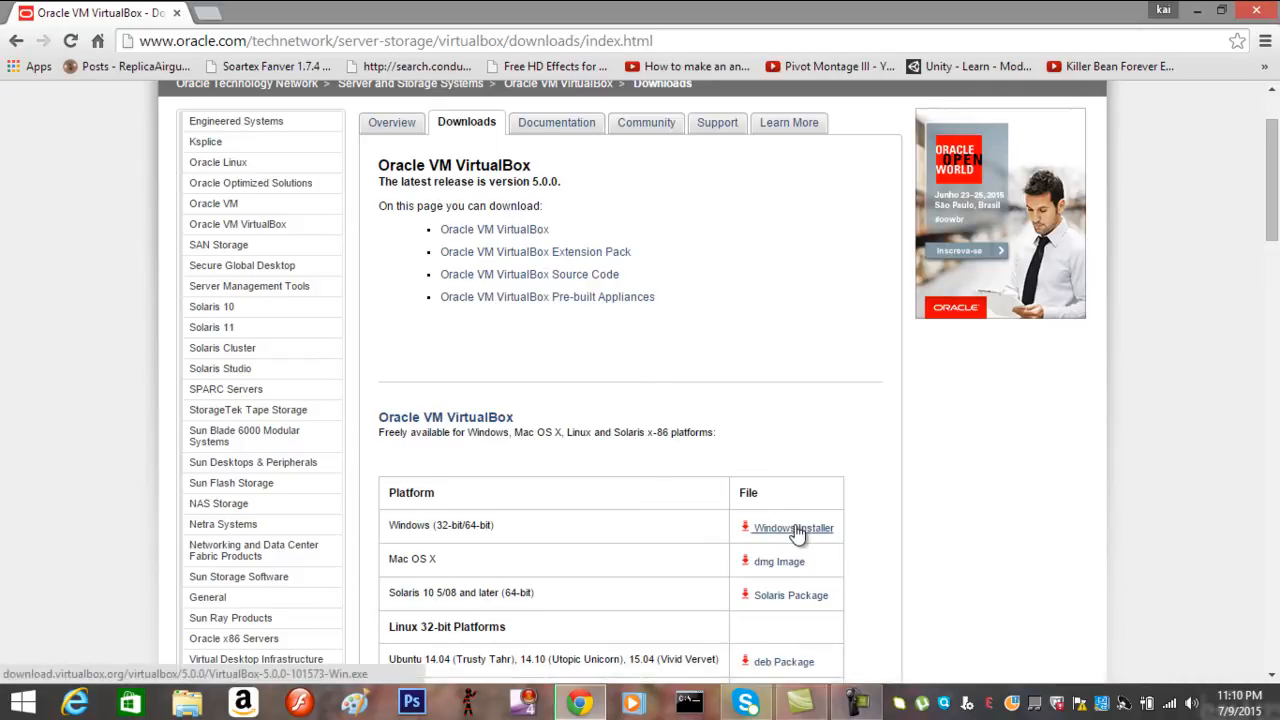
pyautogui.click(797, 534)
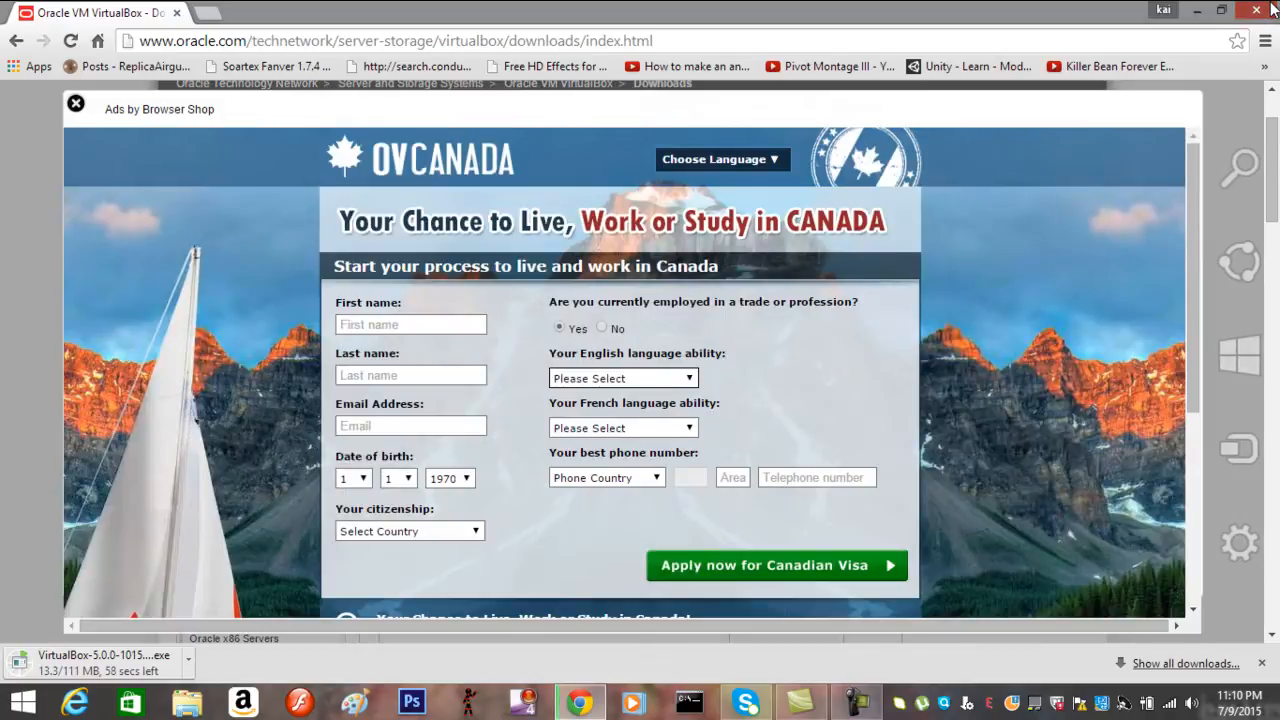
# Close Chrome and launch Oracle VM VirtualBox from its desktop icon
pyautogui.click(1271, 10)
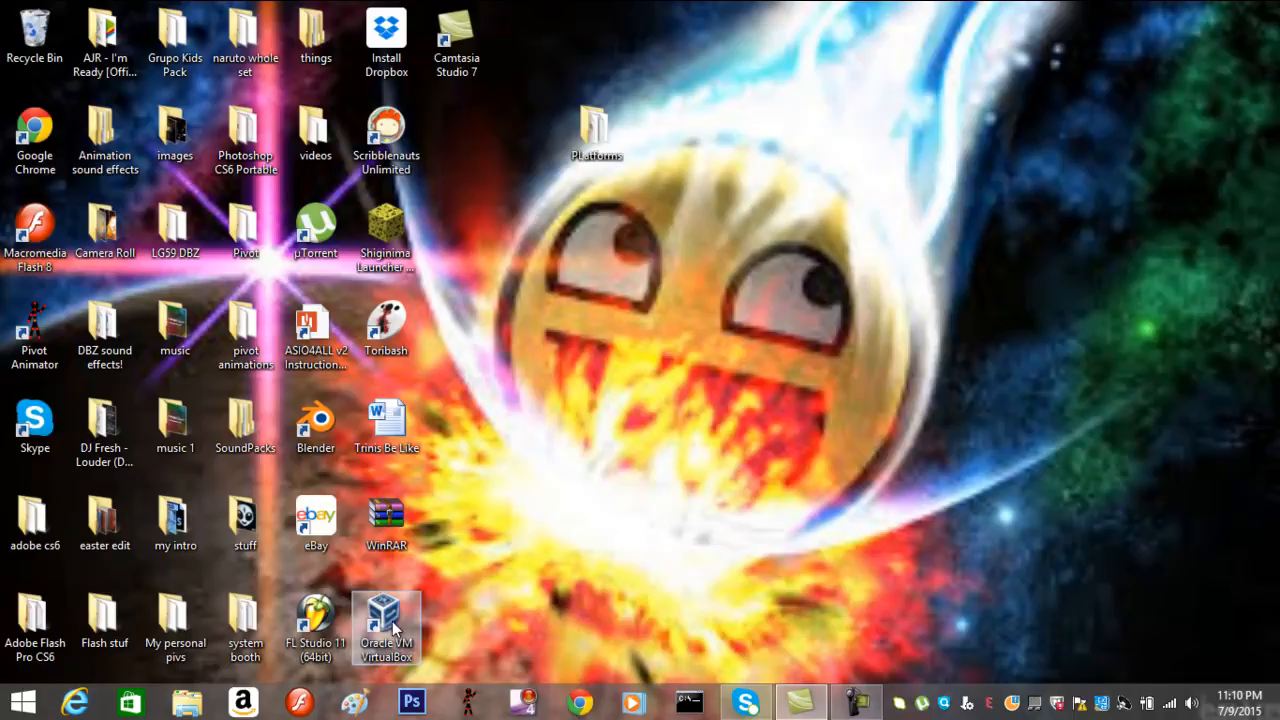
pyautogui.doubleClick(395, 628)
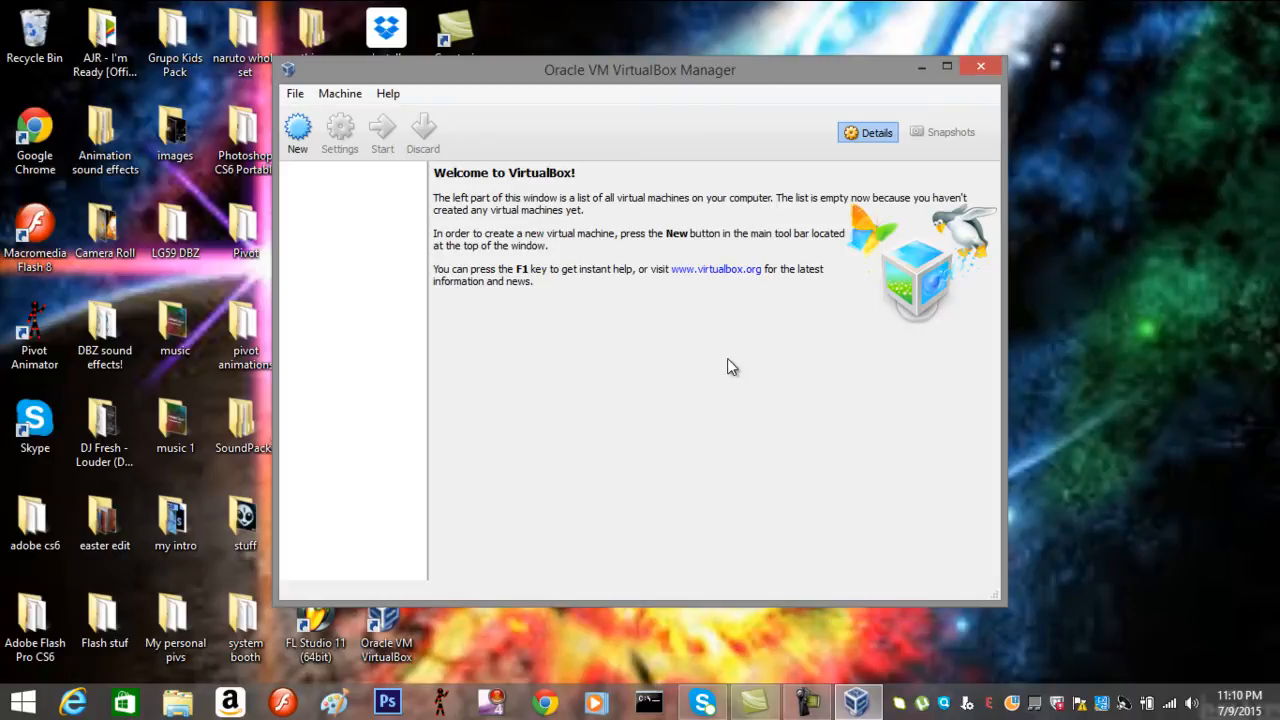
# Create a new VM named Server2008 with type Microsoft Windows and version Windows 2008 (64 bit)
pyautogui.click(297, 133)
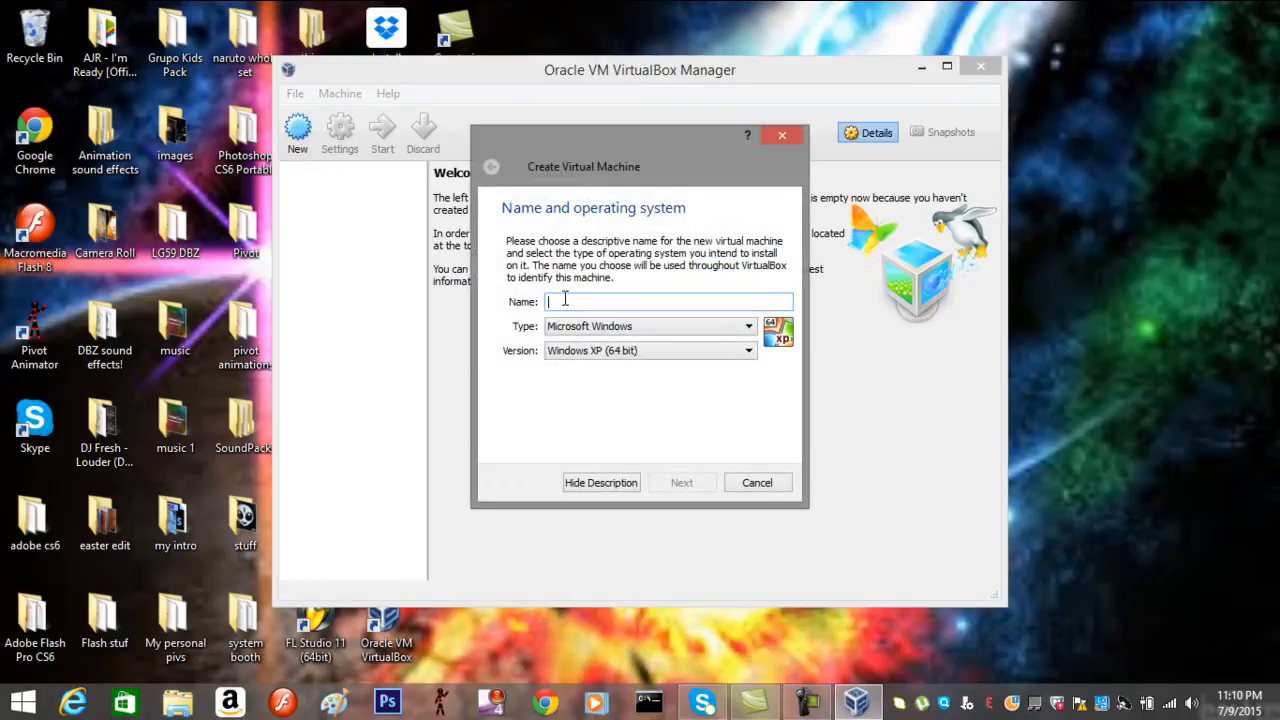
pyautogui.write('Ser')
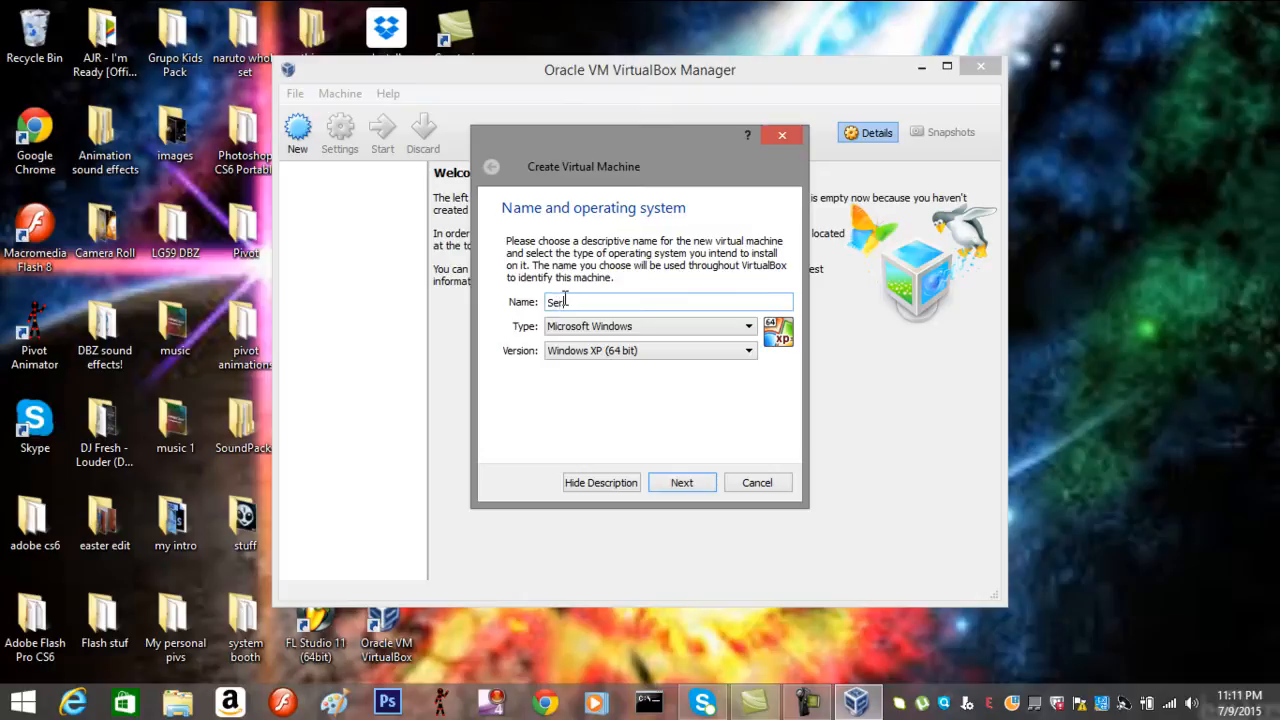
pyautogui.write('ver2008')
pyautogui.click(737, 335)
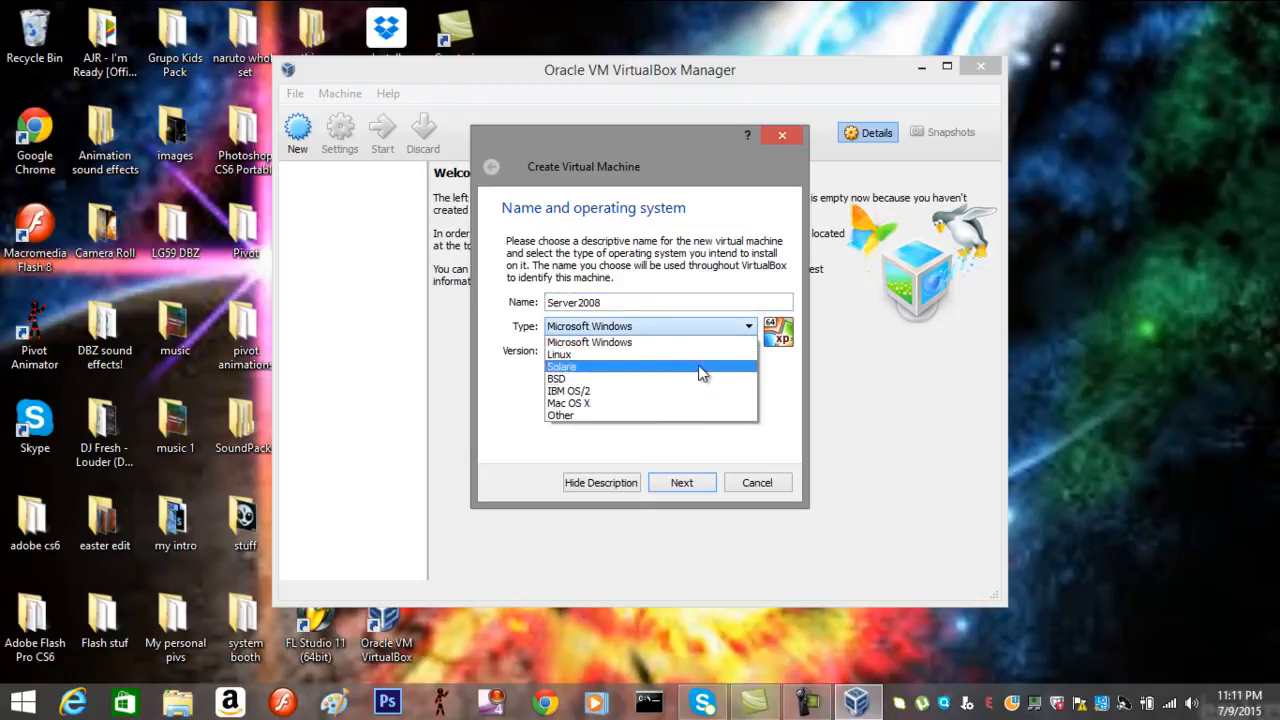
pyautogui.click(709, 330)
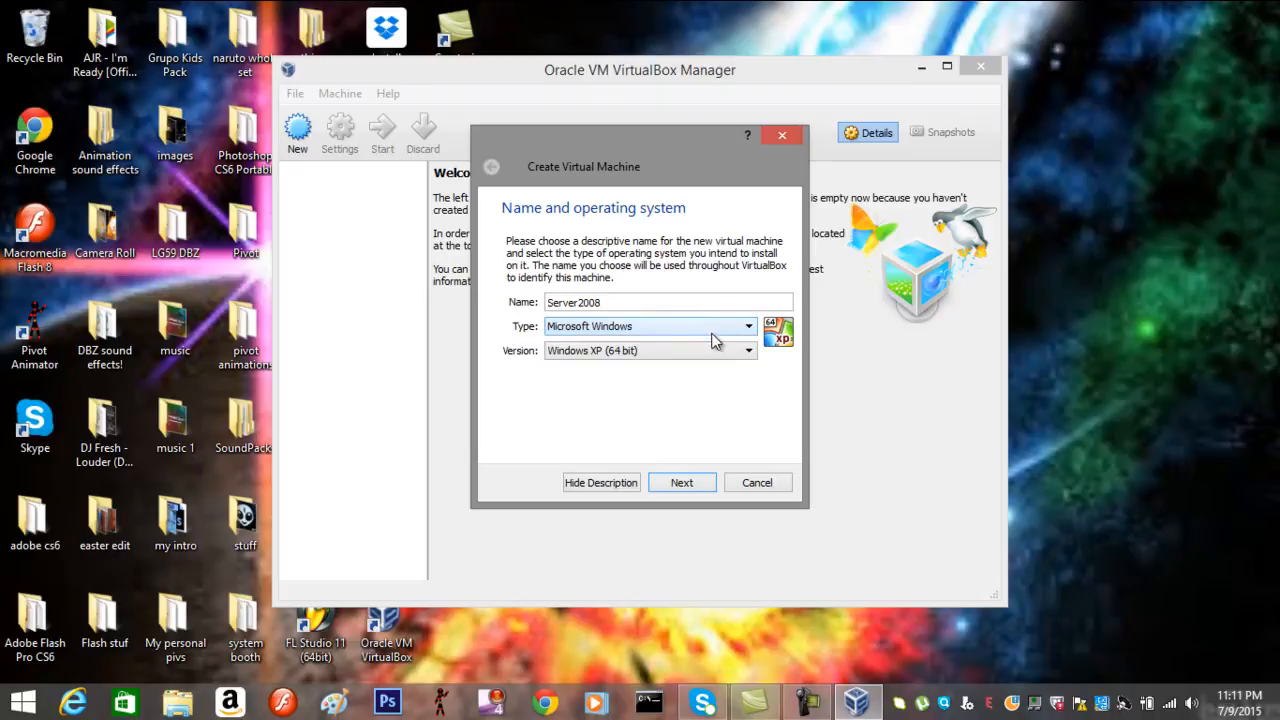
pyautogui.click(656, 350)
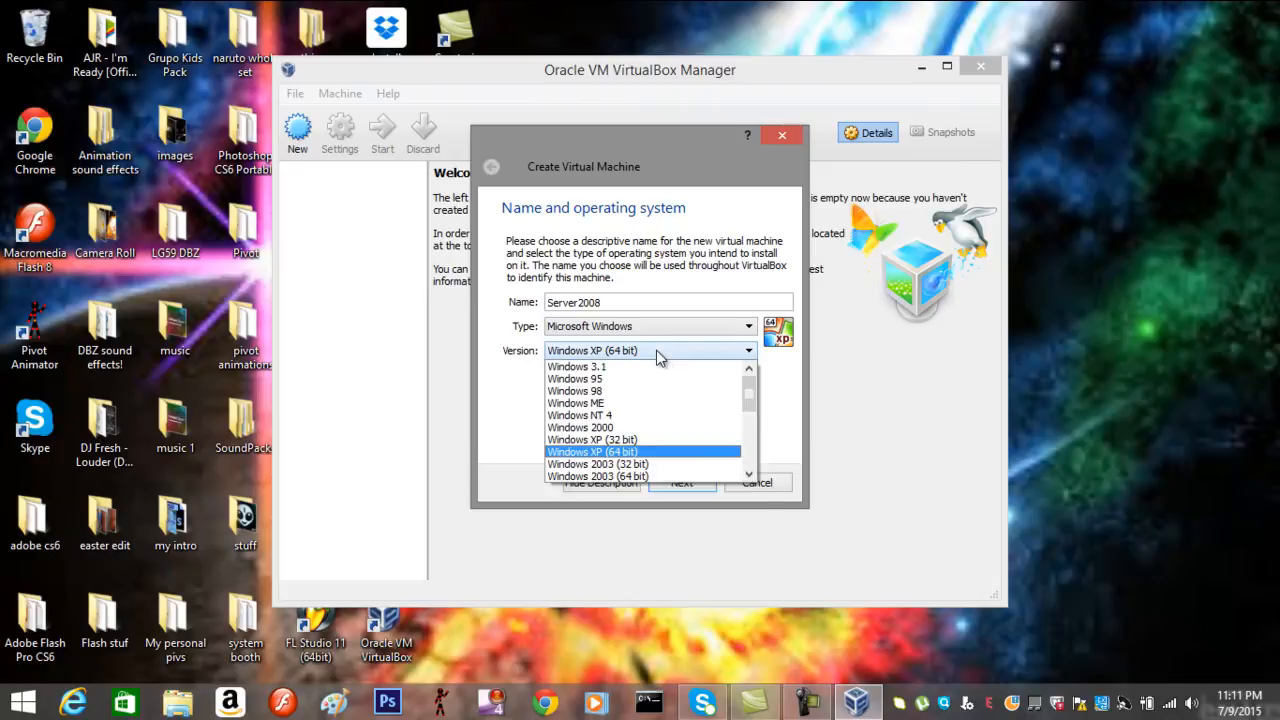
pyautogui.click(749, 474)
pyautogui.click(749, 474)
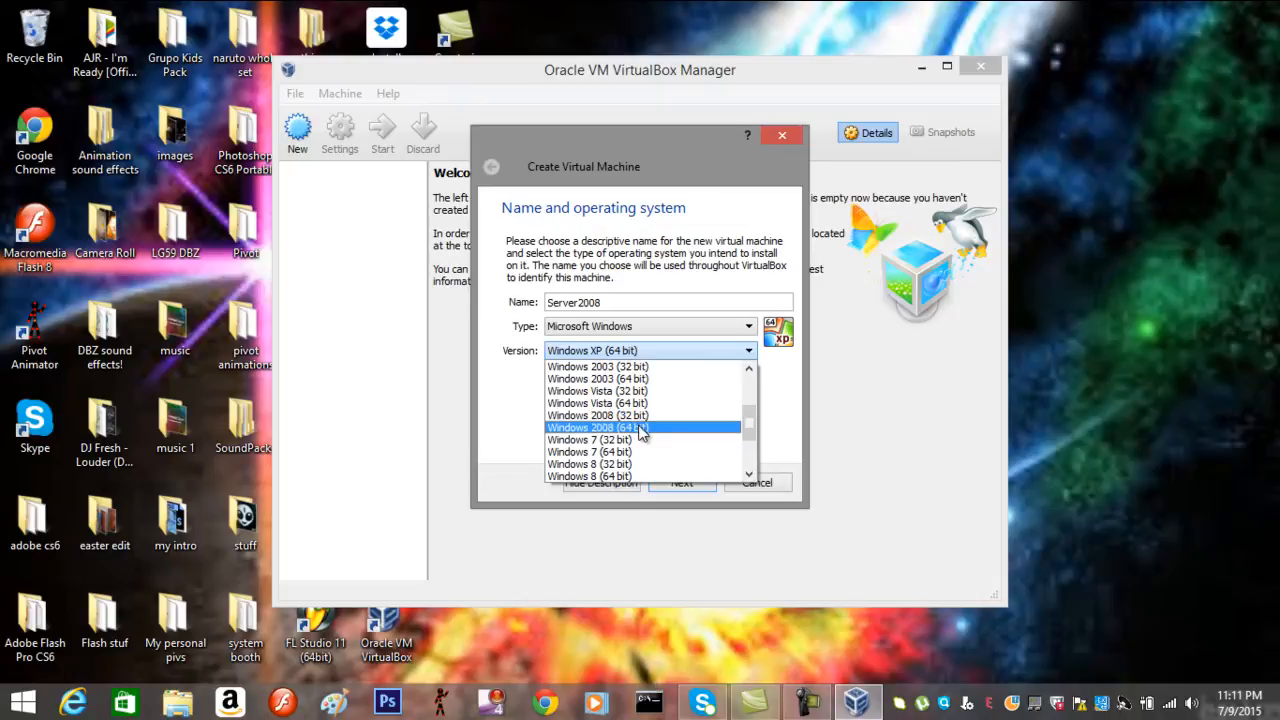
pyautogui.click(640, 428)
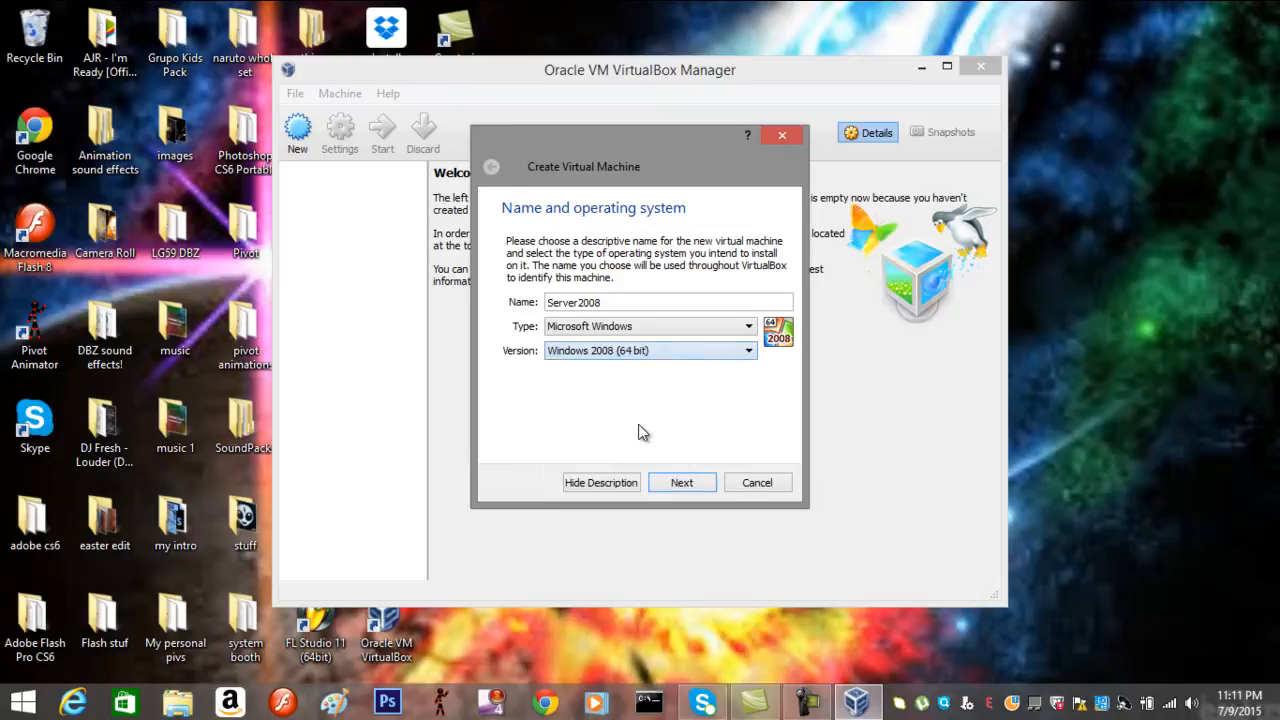
pyautogui.click(678, 483)
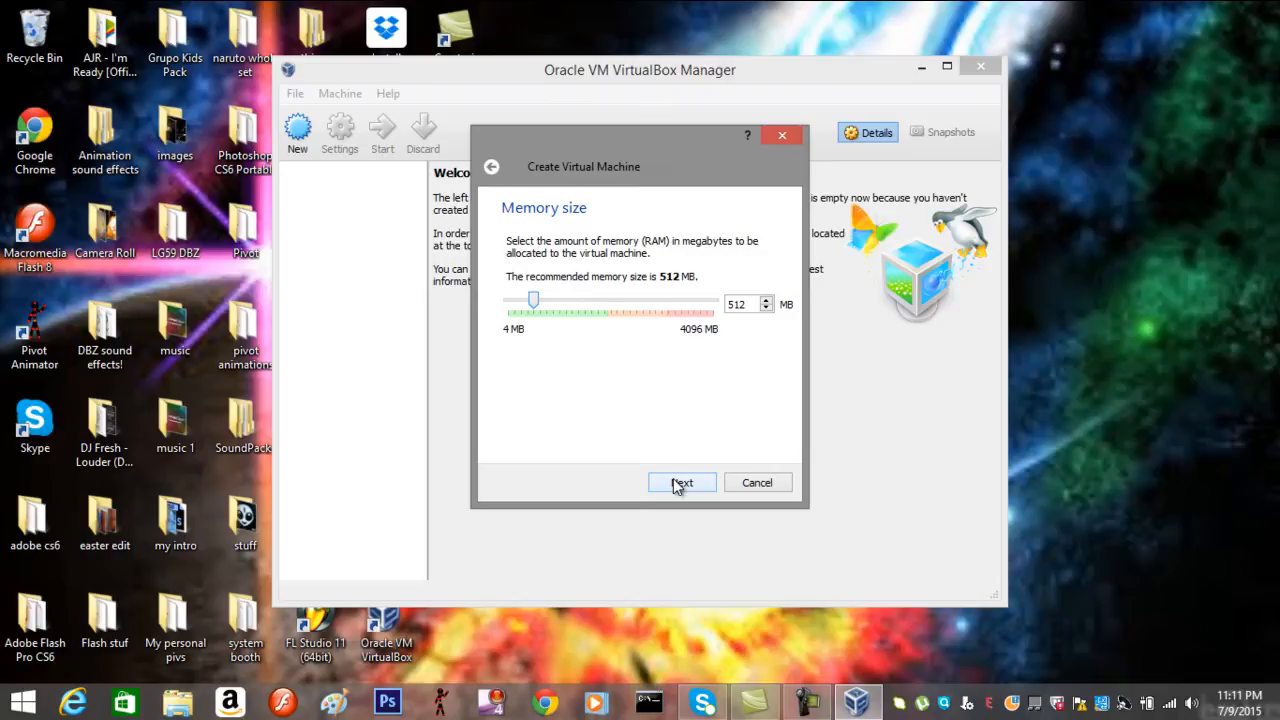
# Keep 512 MB of memory and choose to create a new virtual hard drive
pyautogui.click(681, 483)
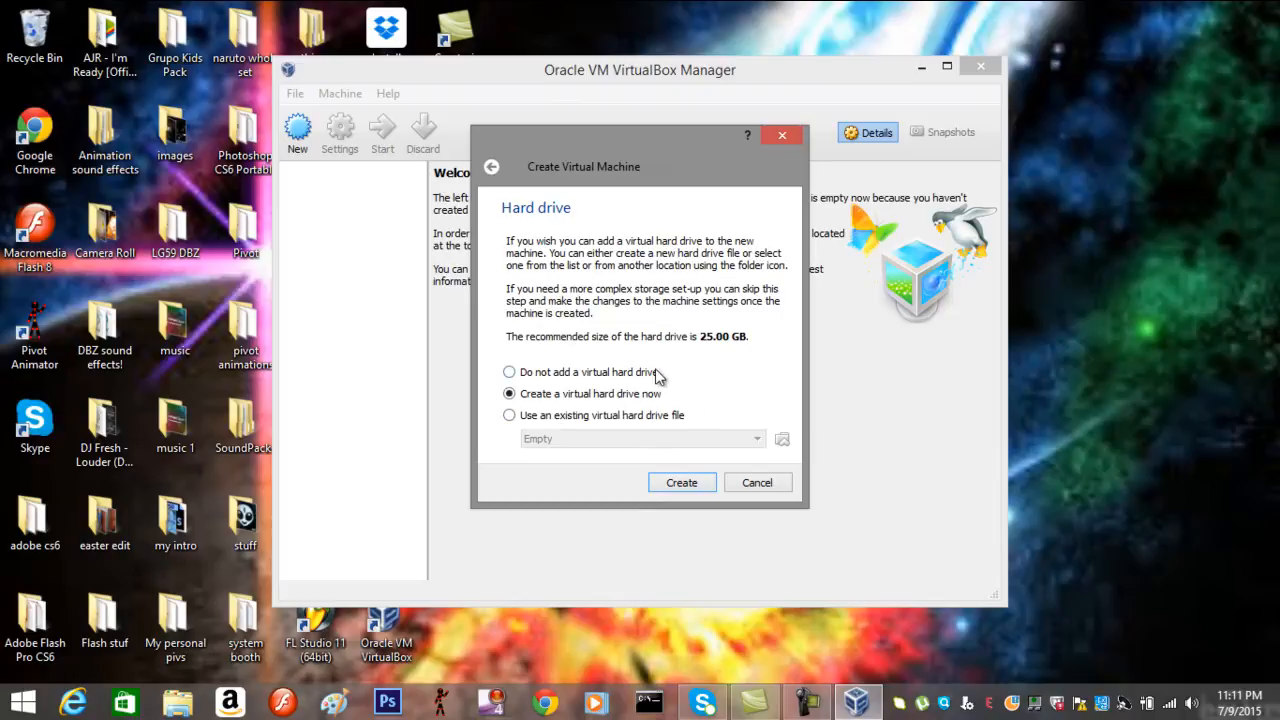
pyautogui.click(684, 483)
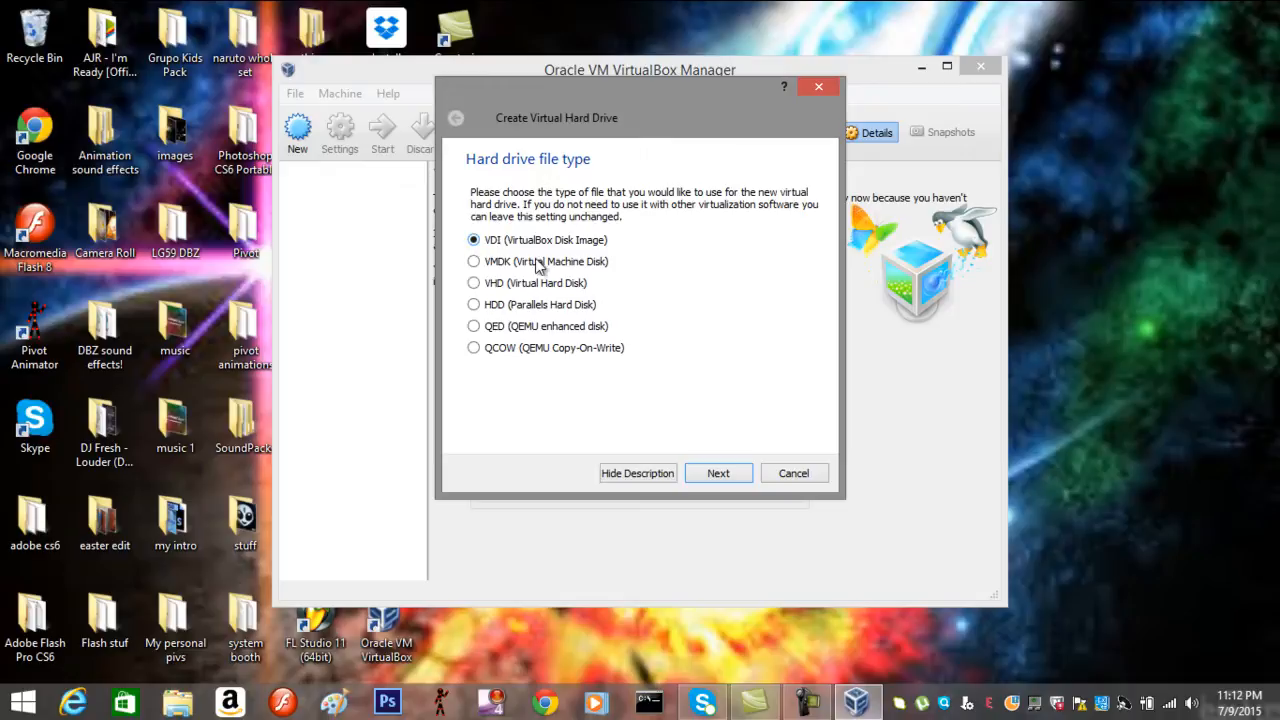
# Create a fixed-size 25.00 GB VDI disk named Server2008, then open the system volume control
pyautogui.click(738, 480)
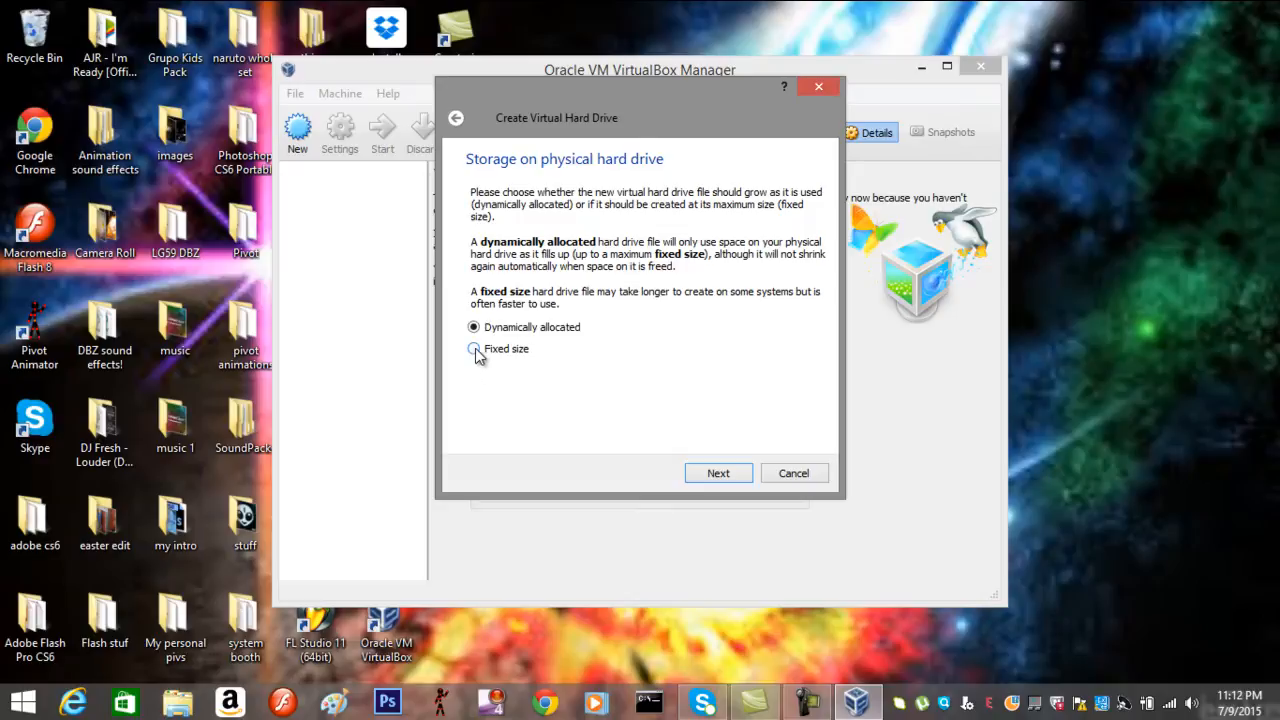
pyautogui.click(474, 348)
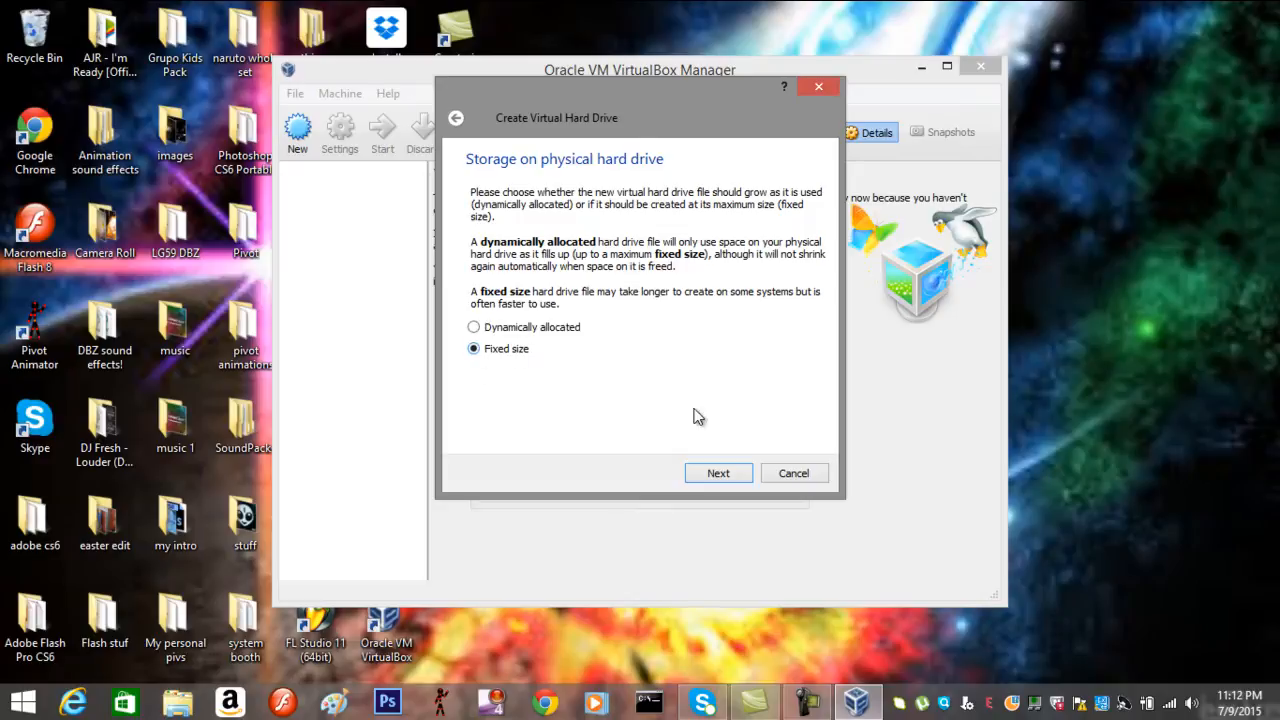
pyautogui.click(731, 475)
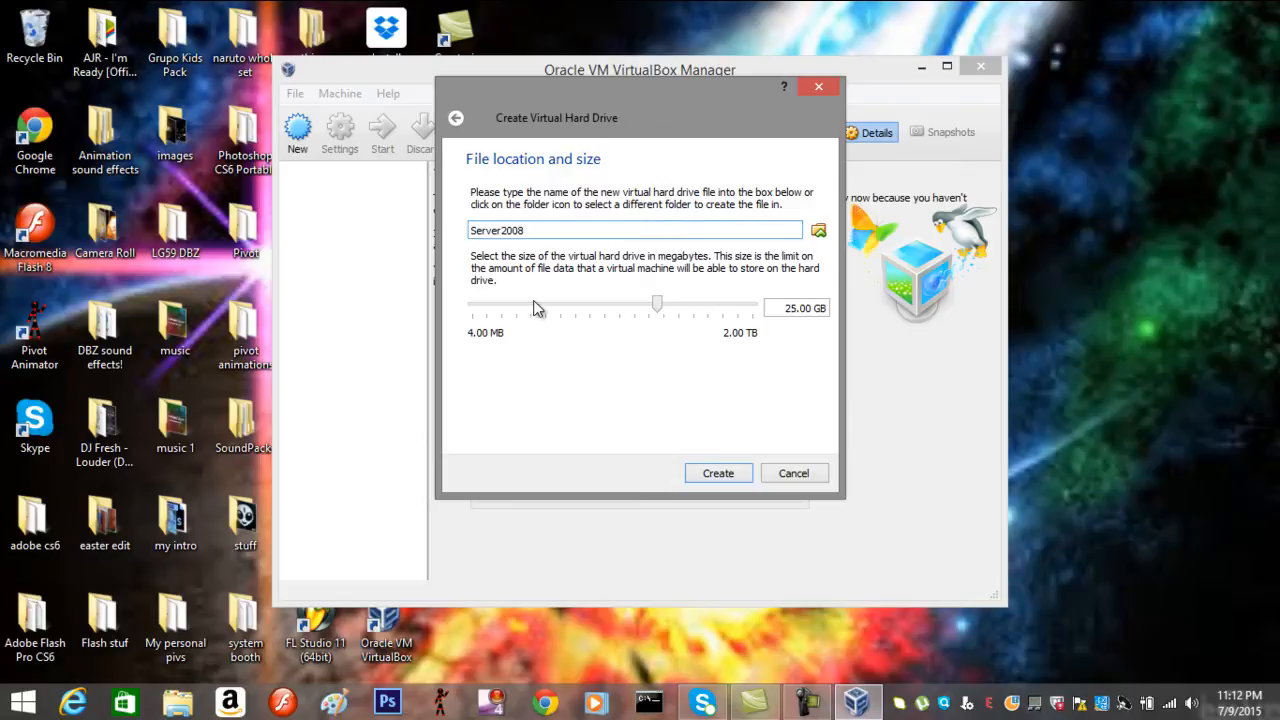
pyautogui.moveTo(533, 301)
pyautogui.click(718, 474)
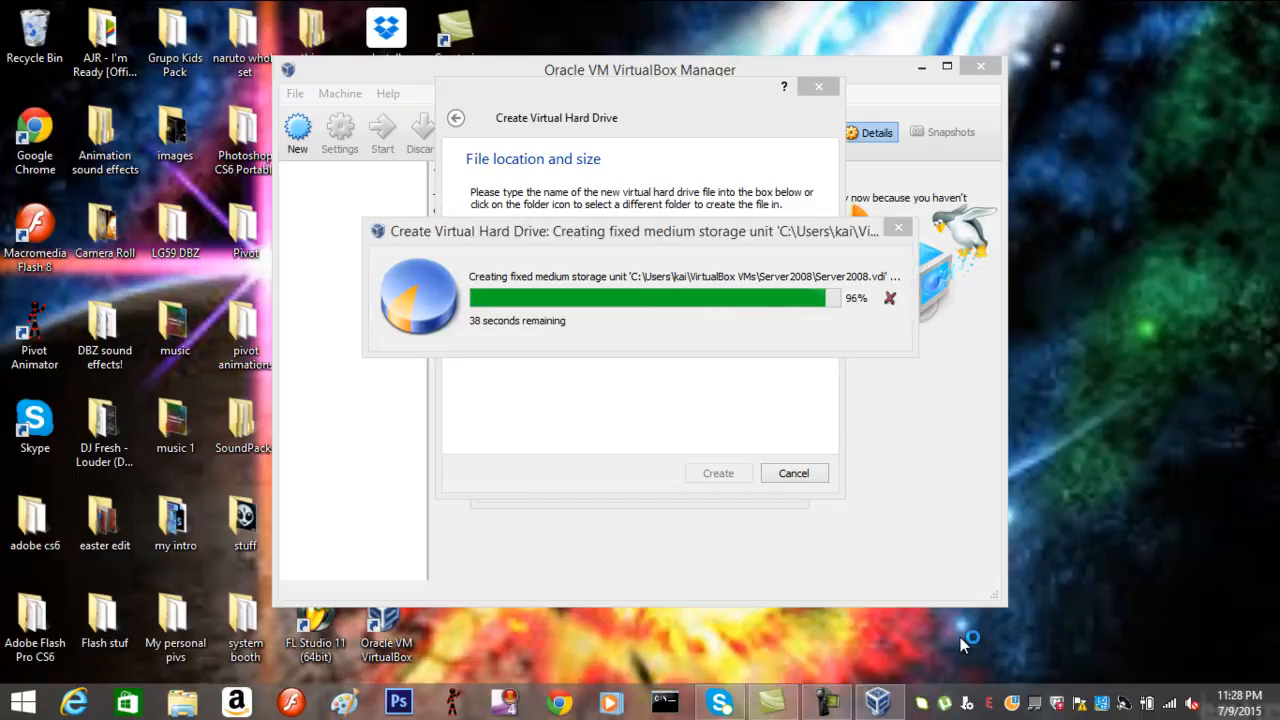
pyautogui.click(1191, 703)
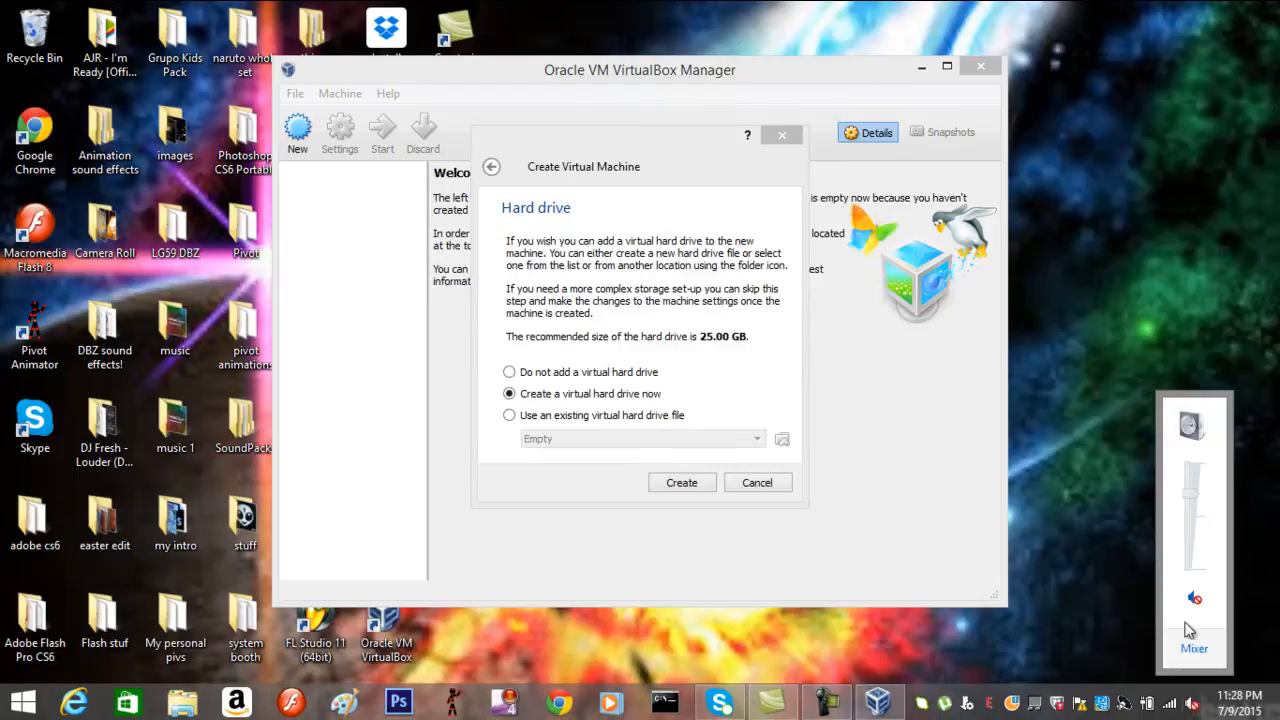
# Unmute the computer's sound and open the Server2008 machine's Settings
pyautogui.click(1196, 600)
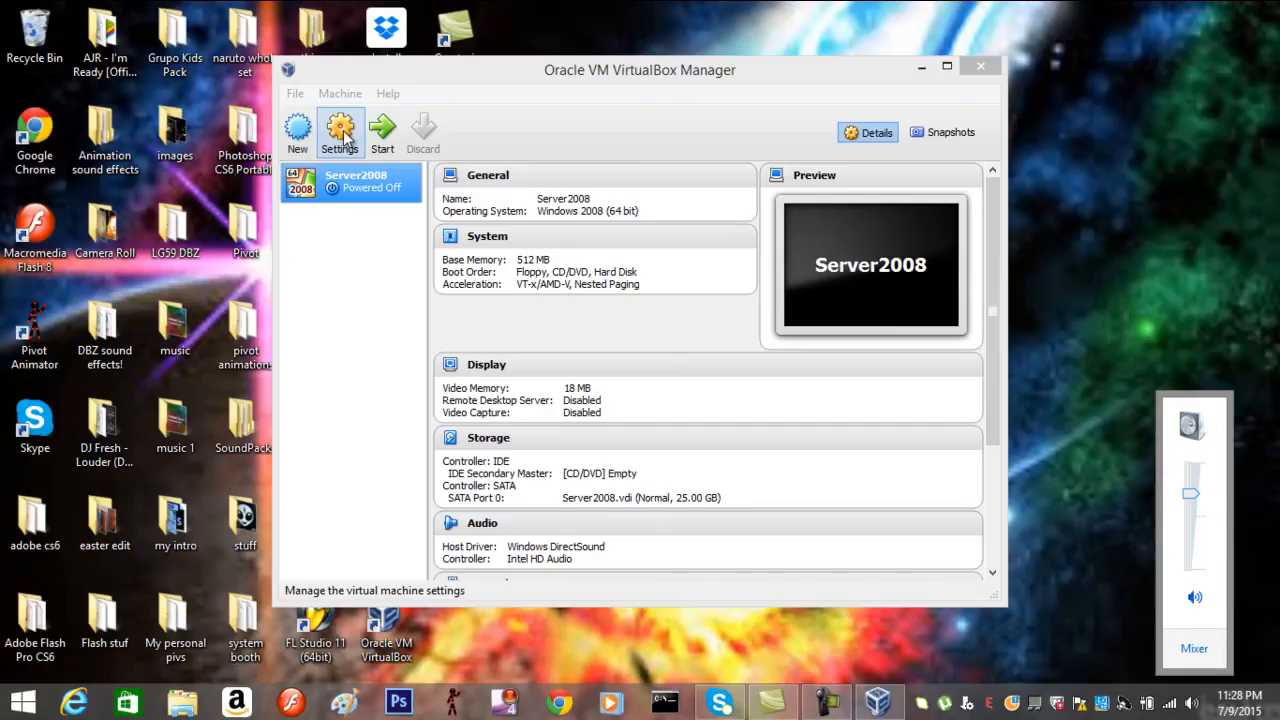
pyautogui.click(343, 140)
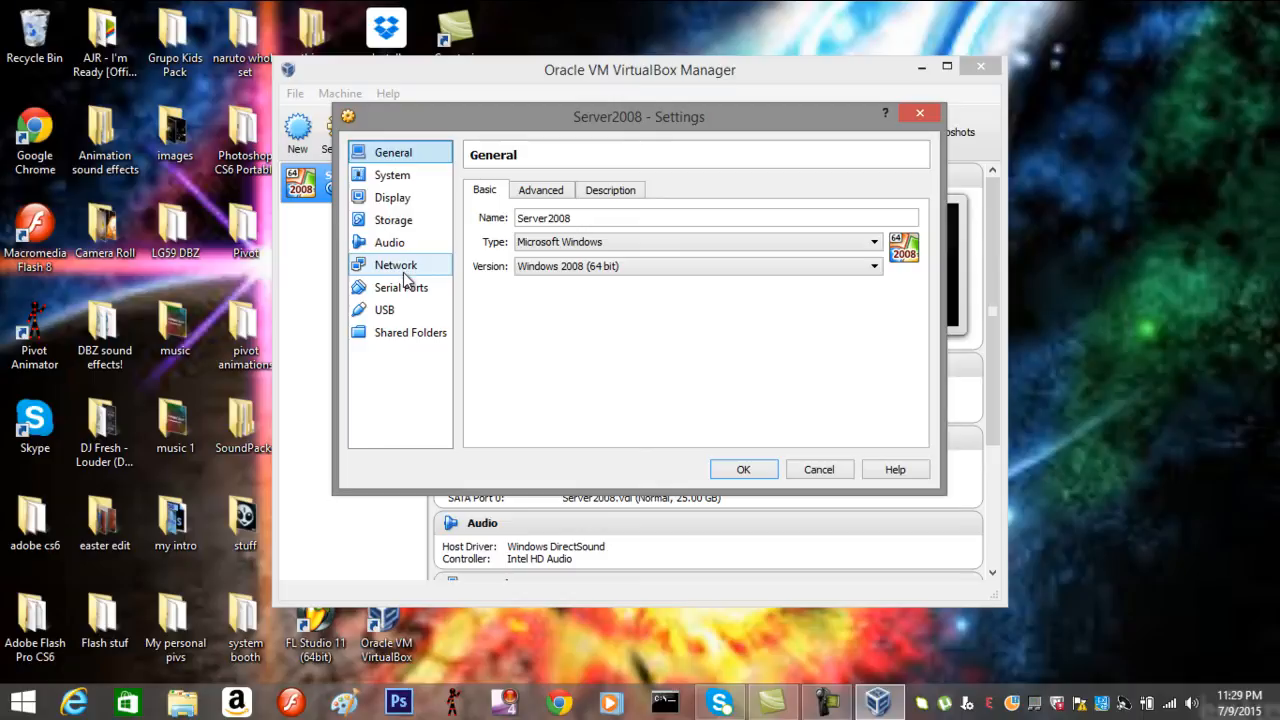
# Keep Server2008's network adapter on NAT with Intel PRO/1000 MT Desktop type and save
pyautogui.click(404, 270)
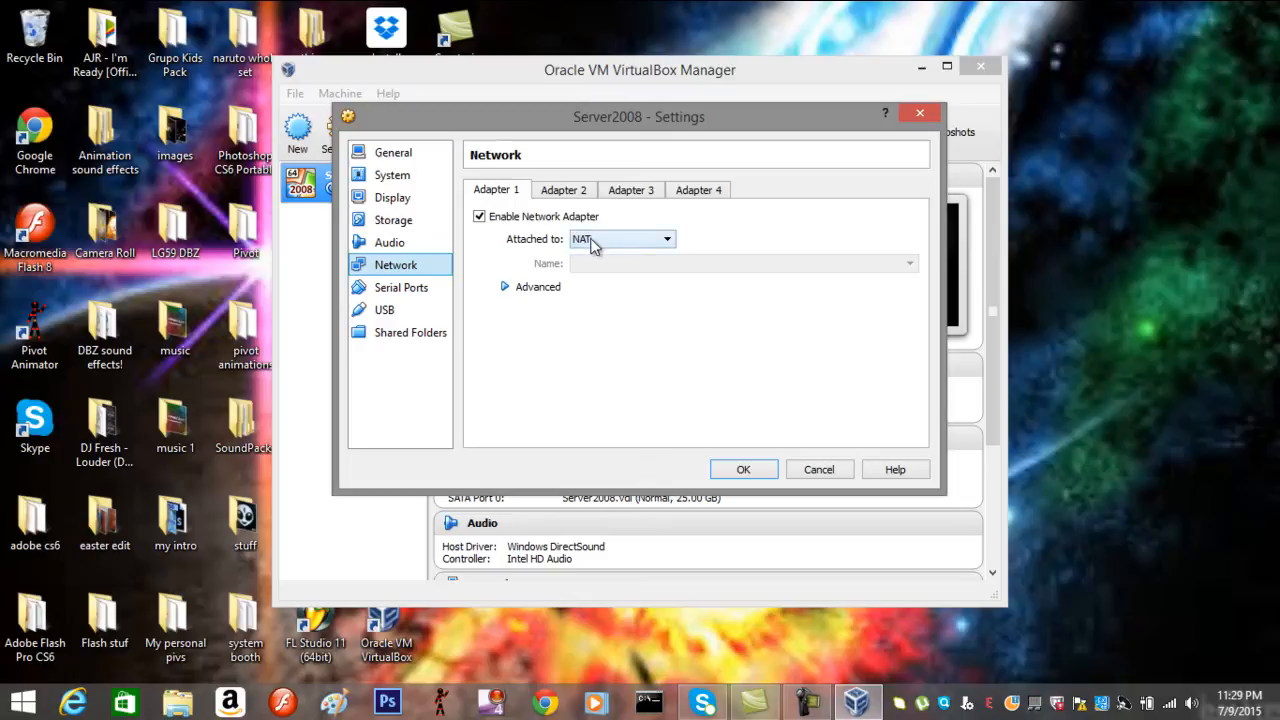
pyautogui.click(591, 243)
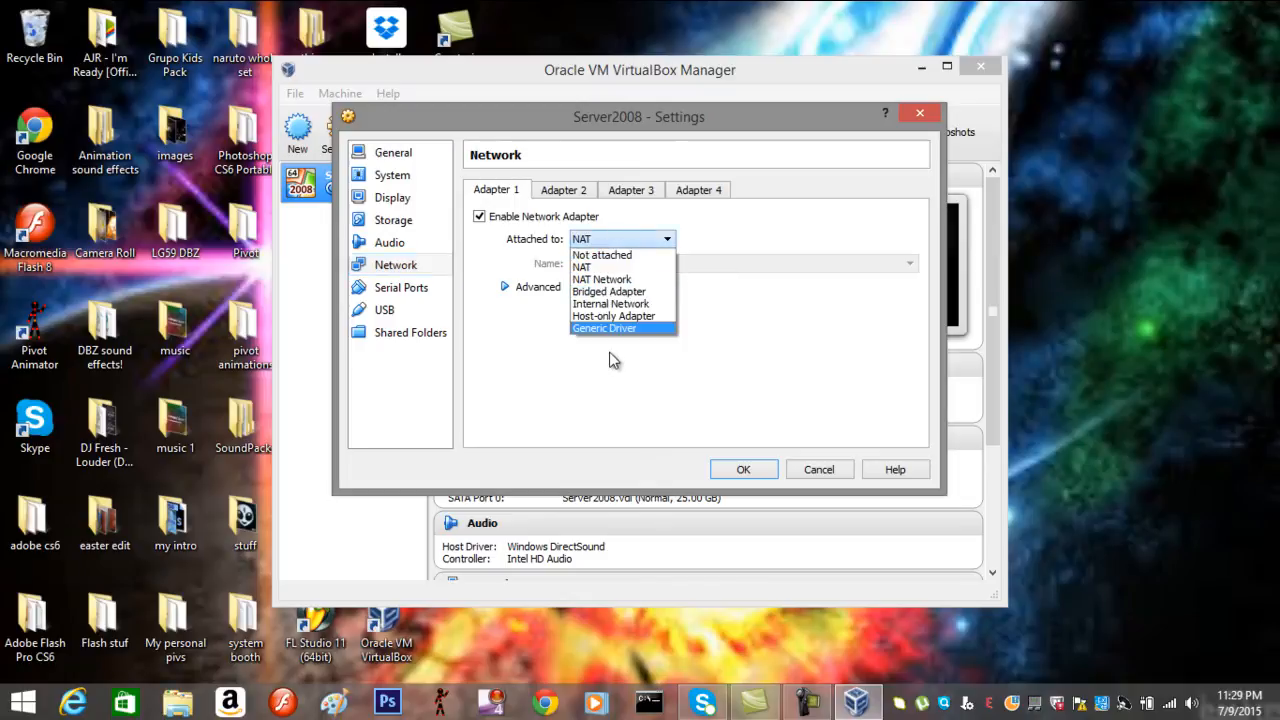
pyautogui.click(620, 243)
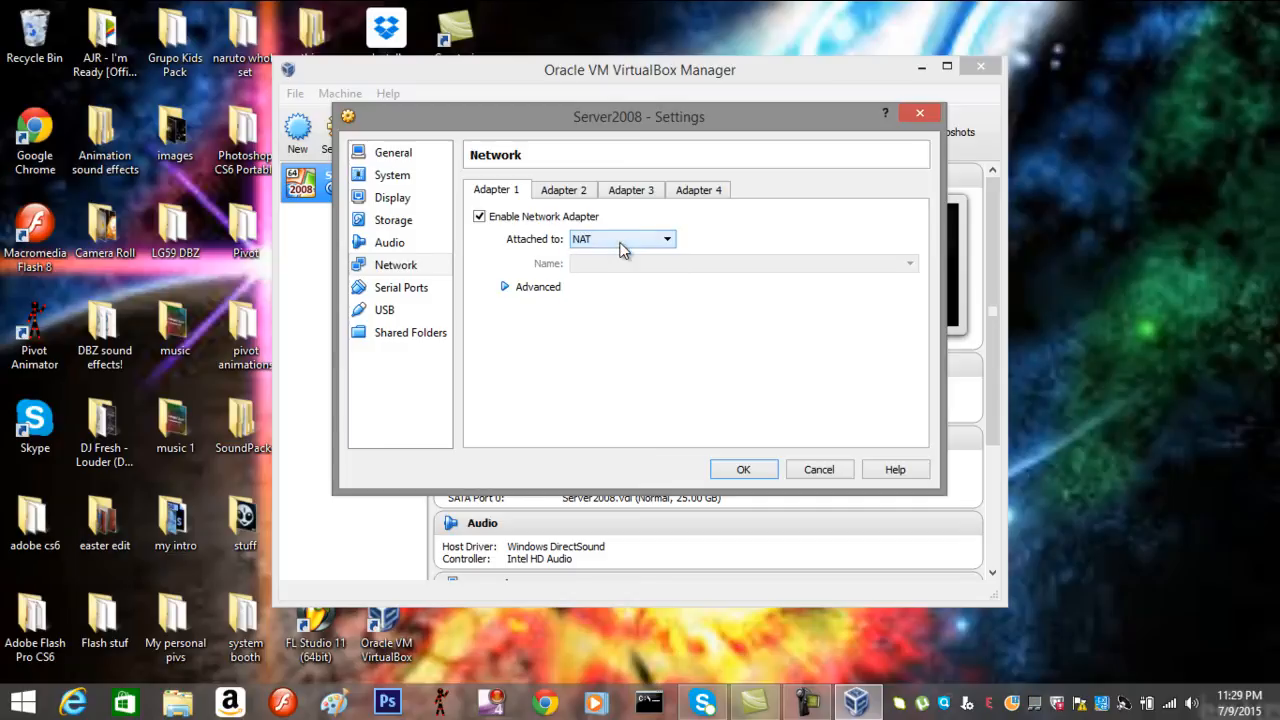
pyautogui.click(548, 292)
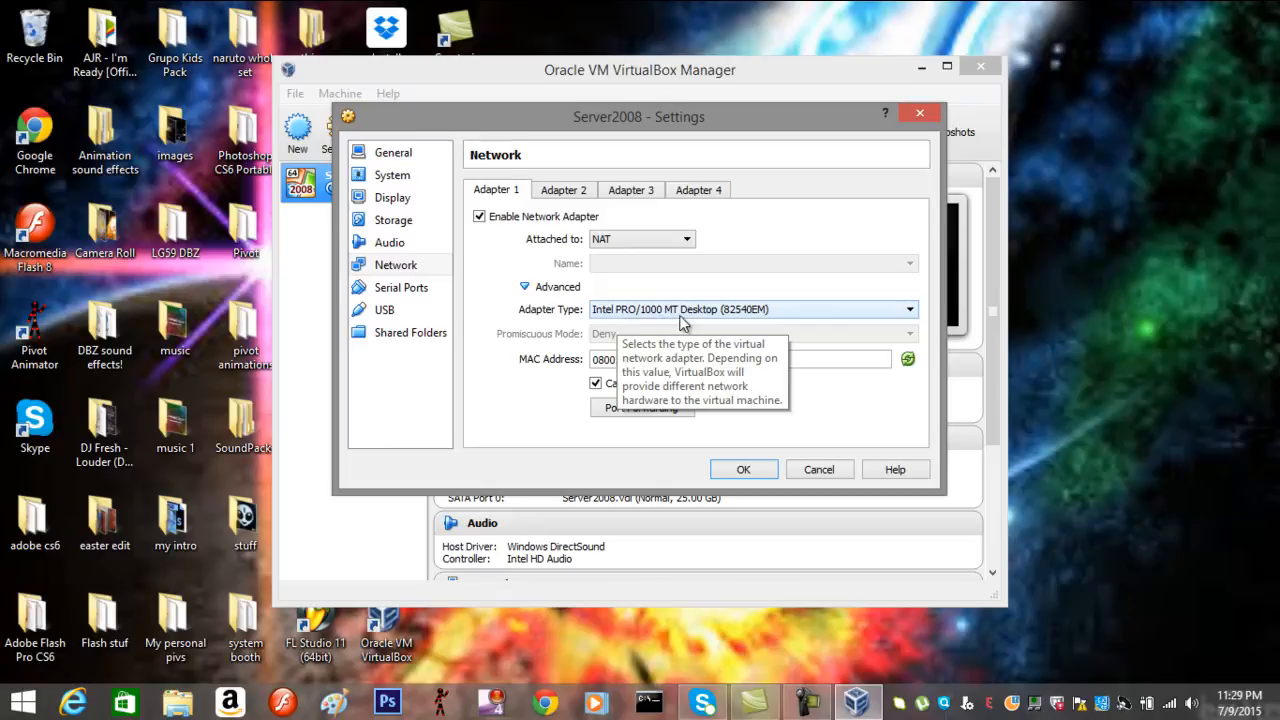
pyautogui.click(800, 318)
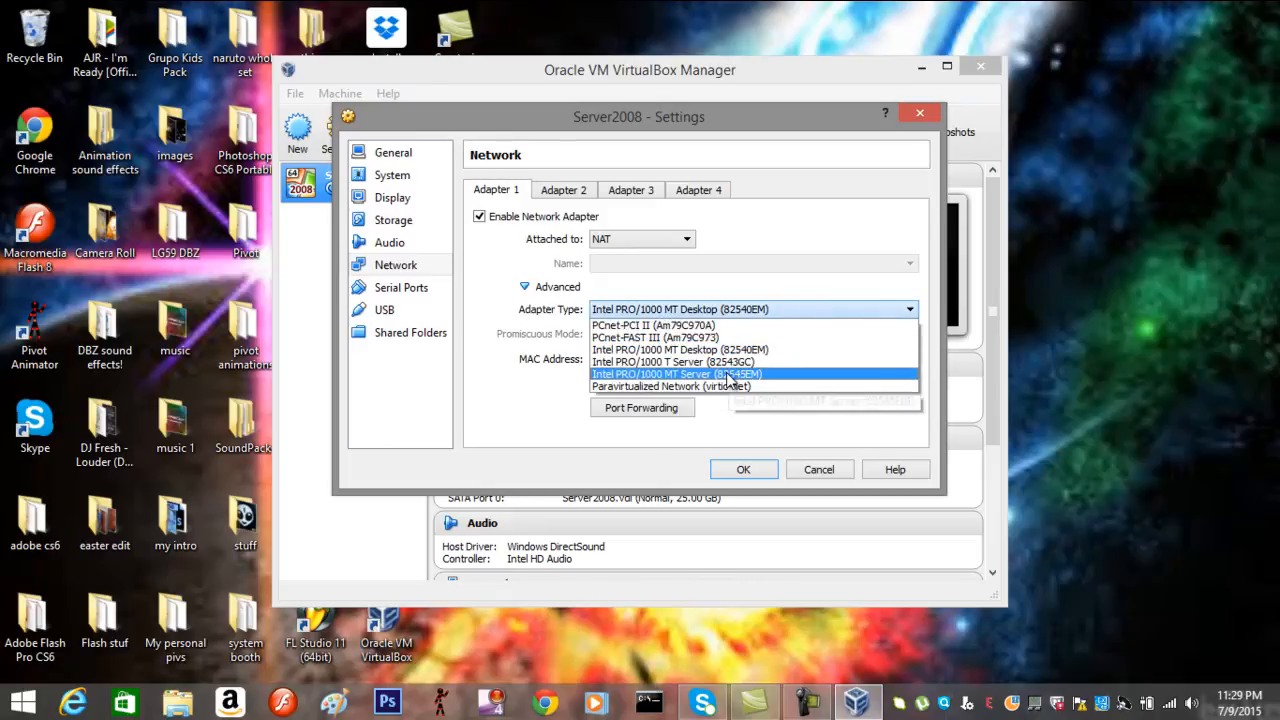
pyautogui.click(761, 308)
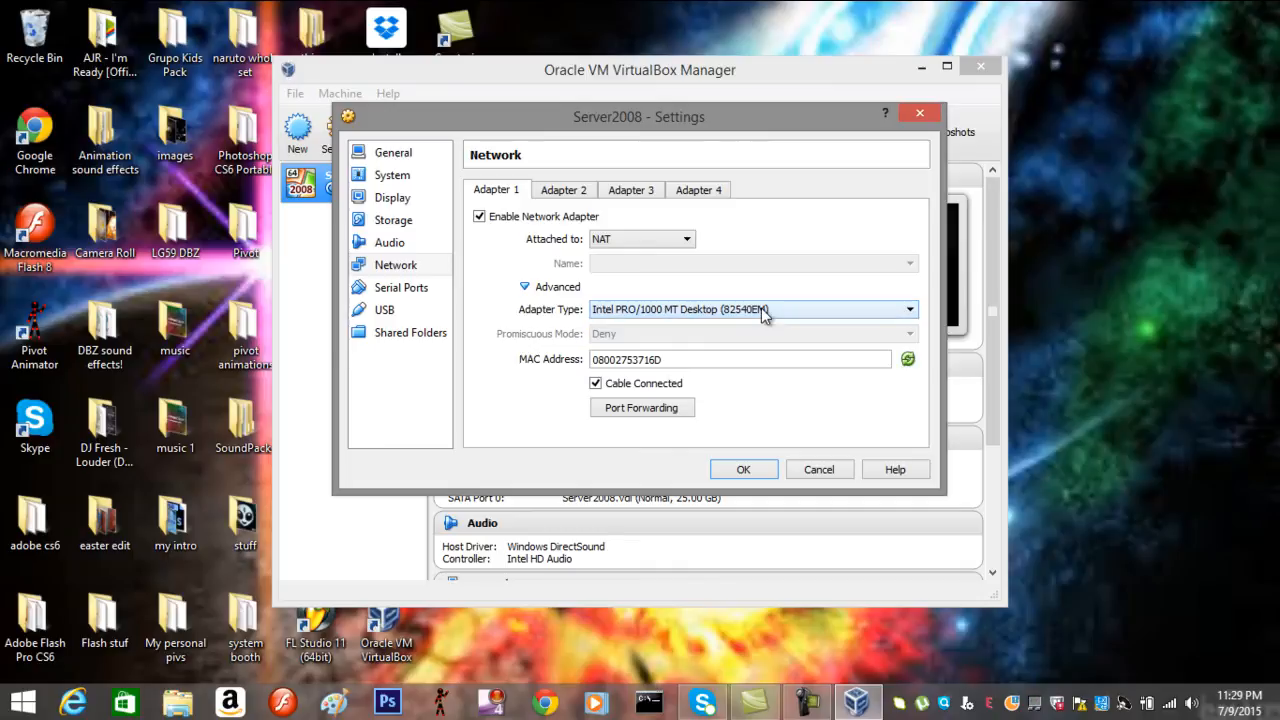
pyautogui.click(745, 470)
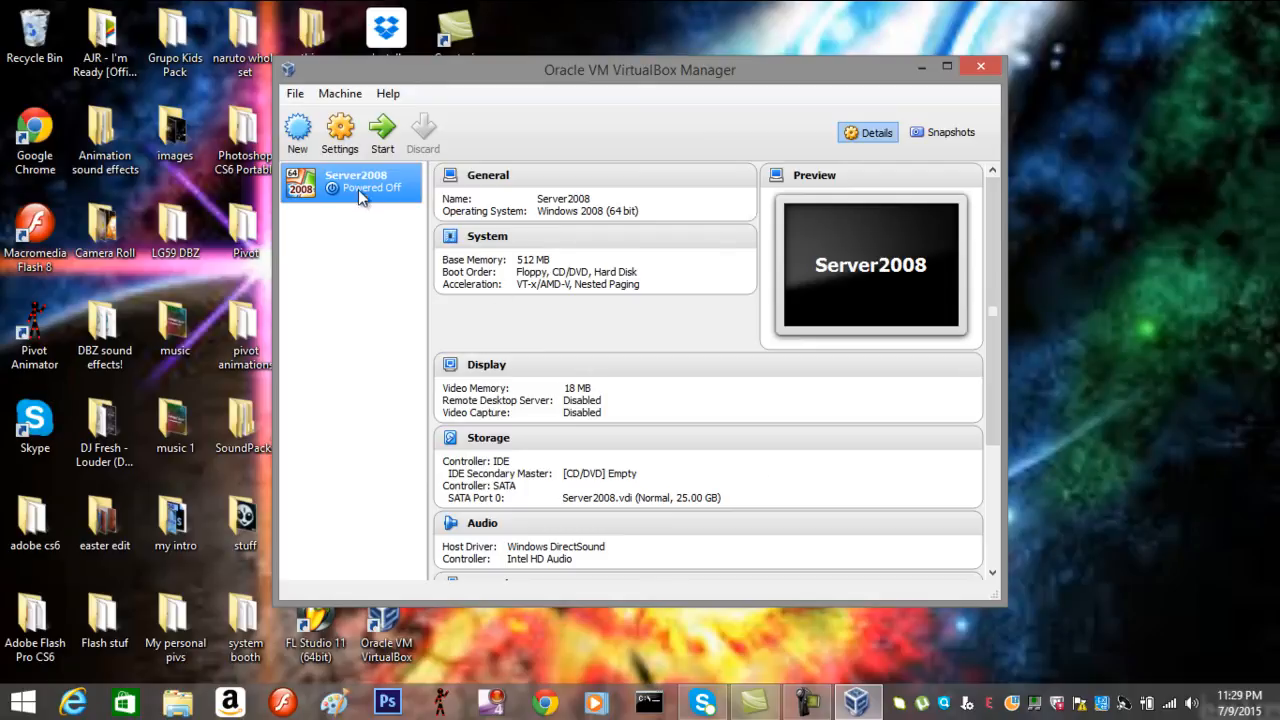
pyautogui.click(340, 130)
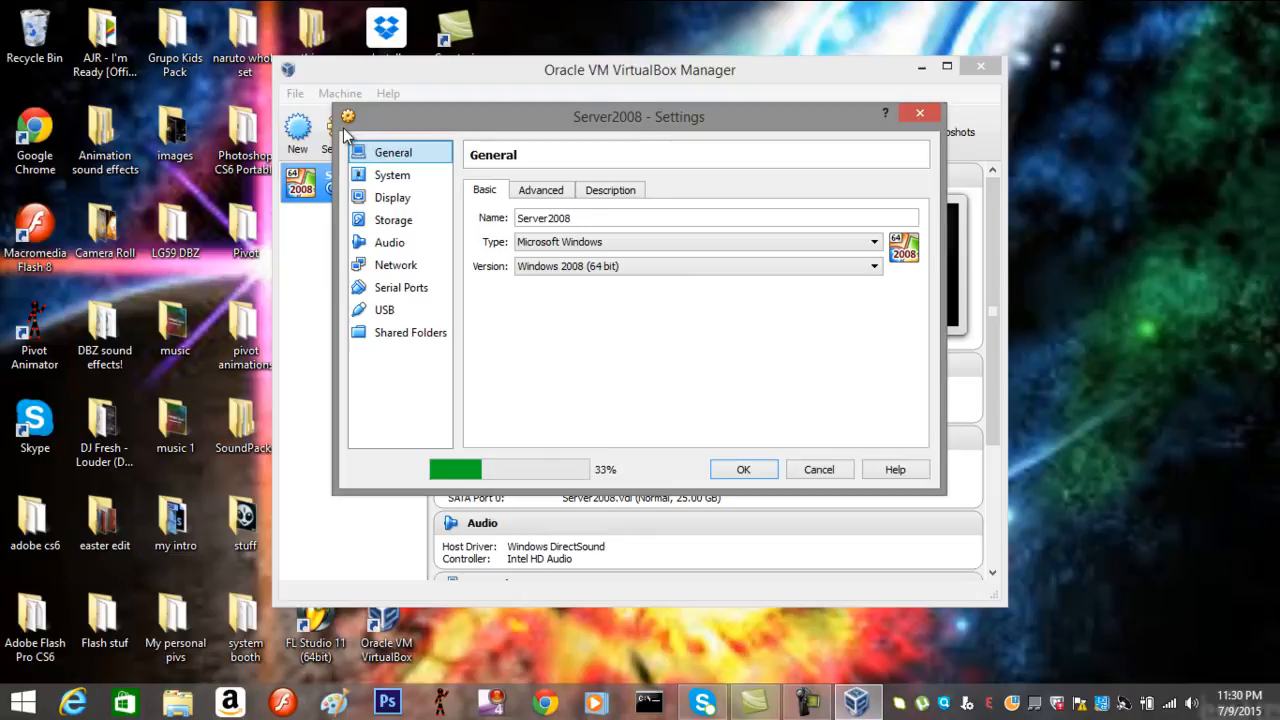
pyautogui.click(404, 231)
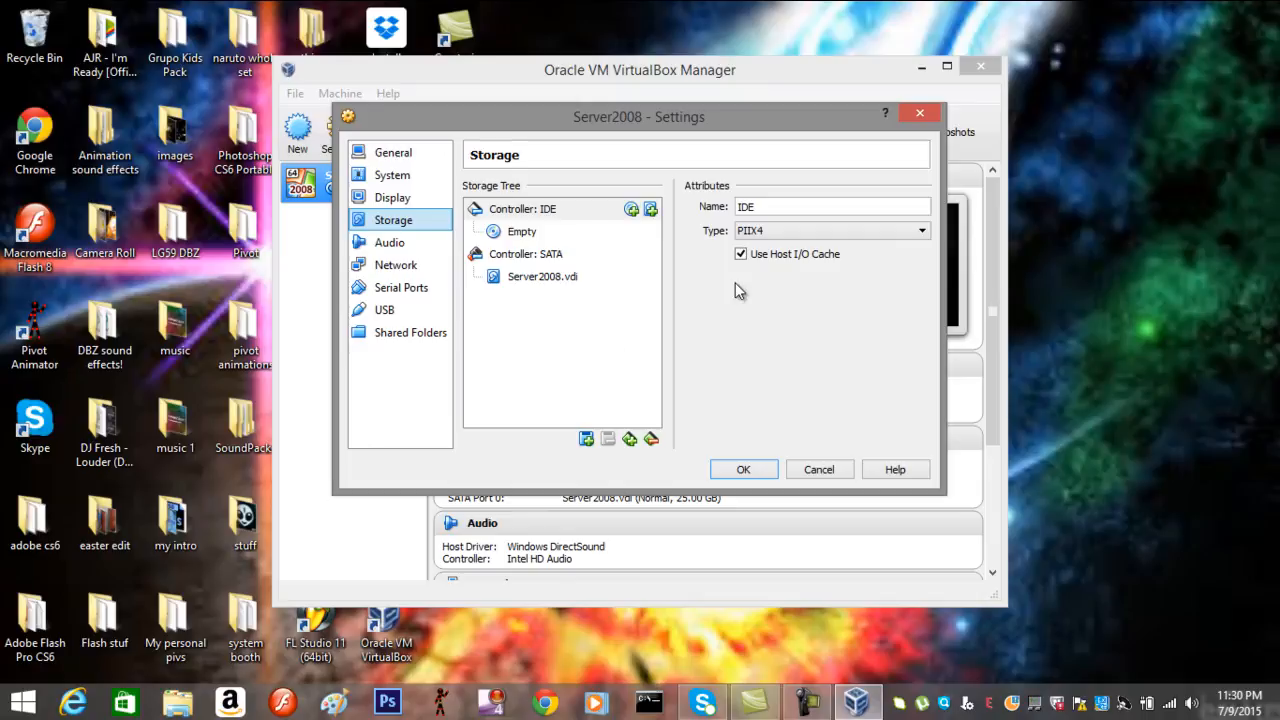
pyautogui.click(921, 114)
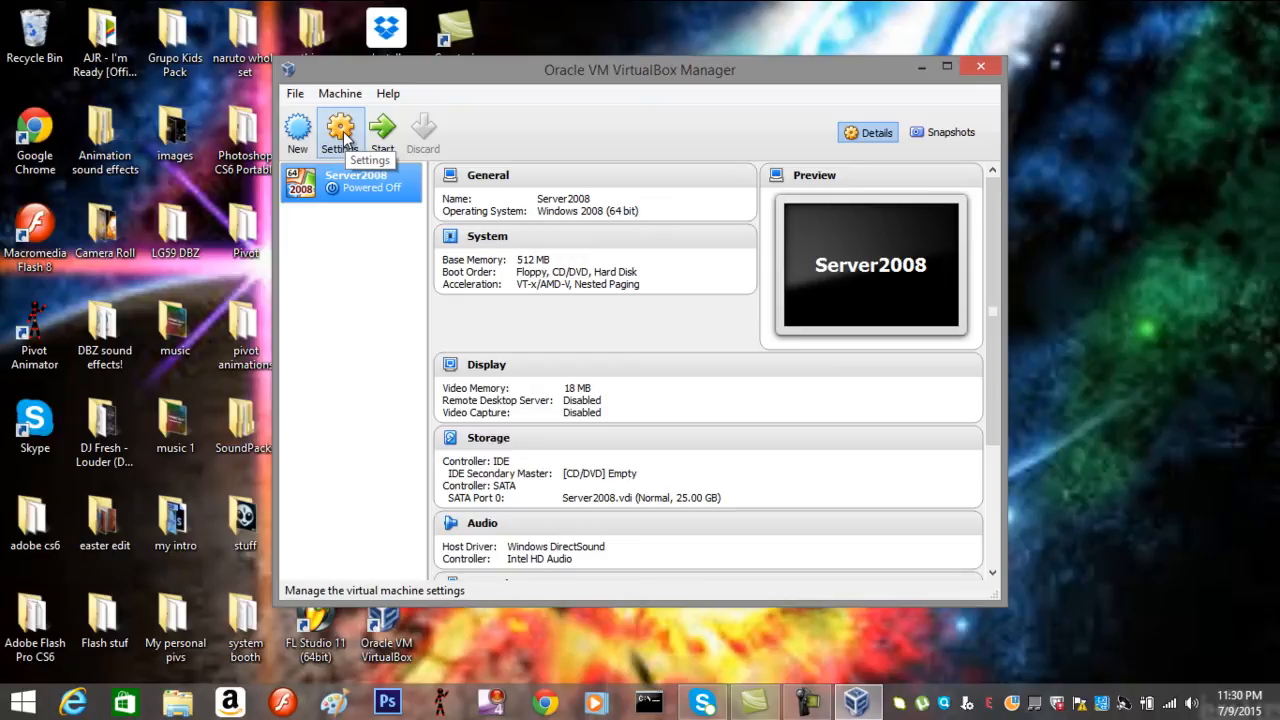
pyautogui.click(344, 138)
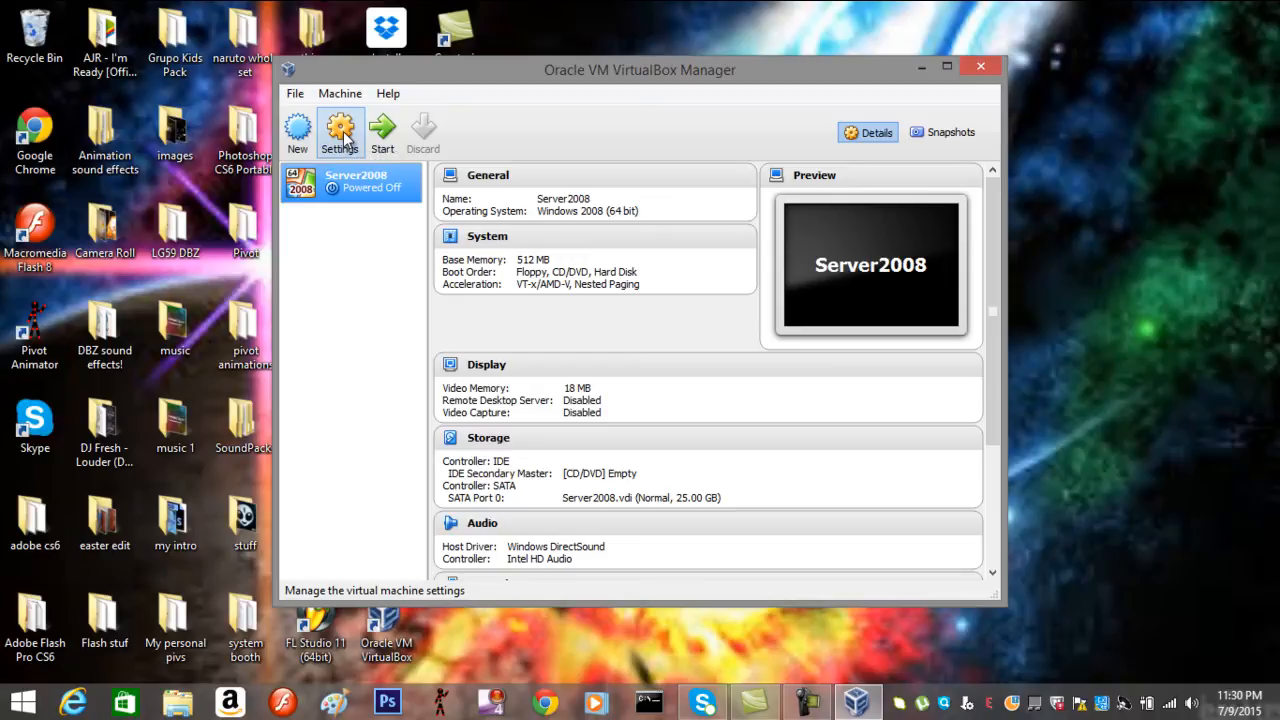
pyautogui.click(344, 138)
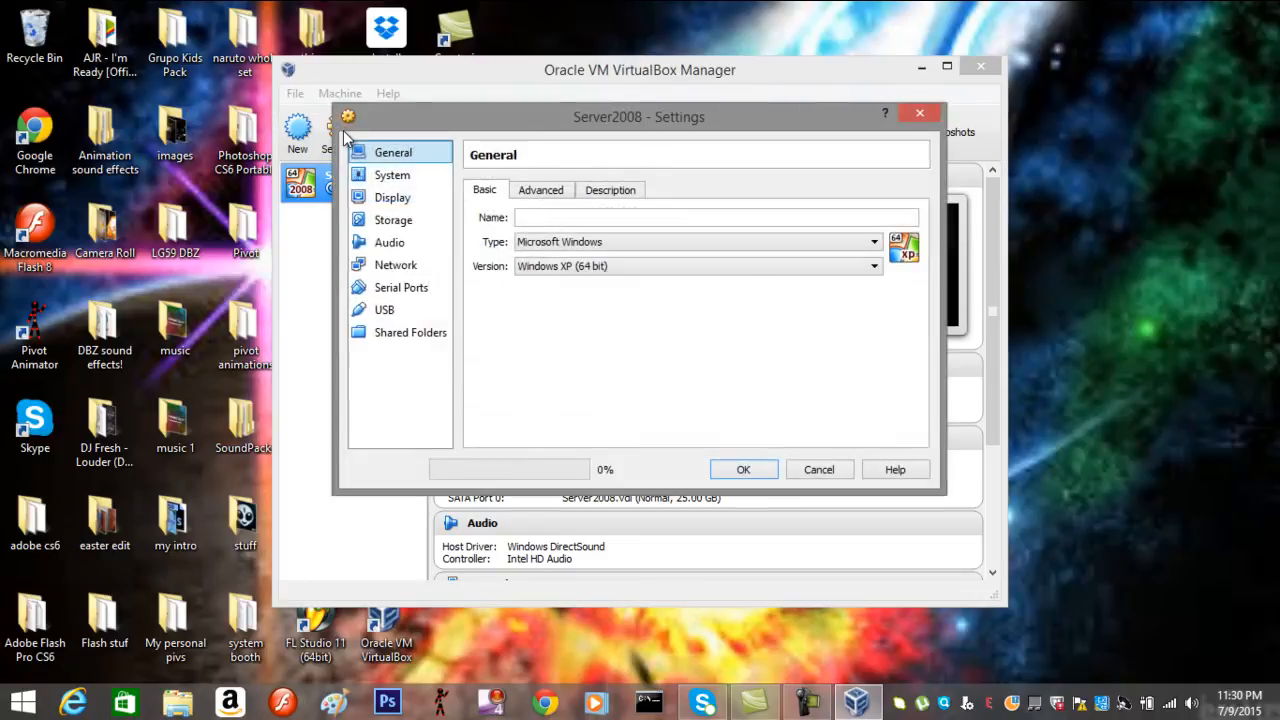
pyautogui.click(394, 220)
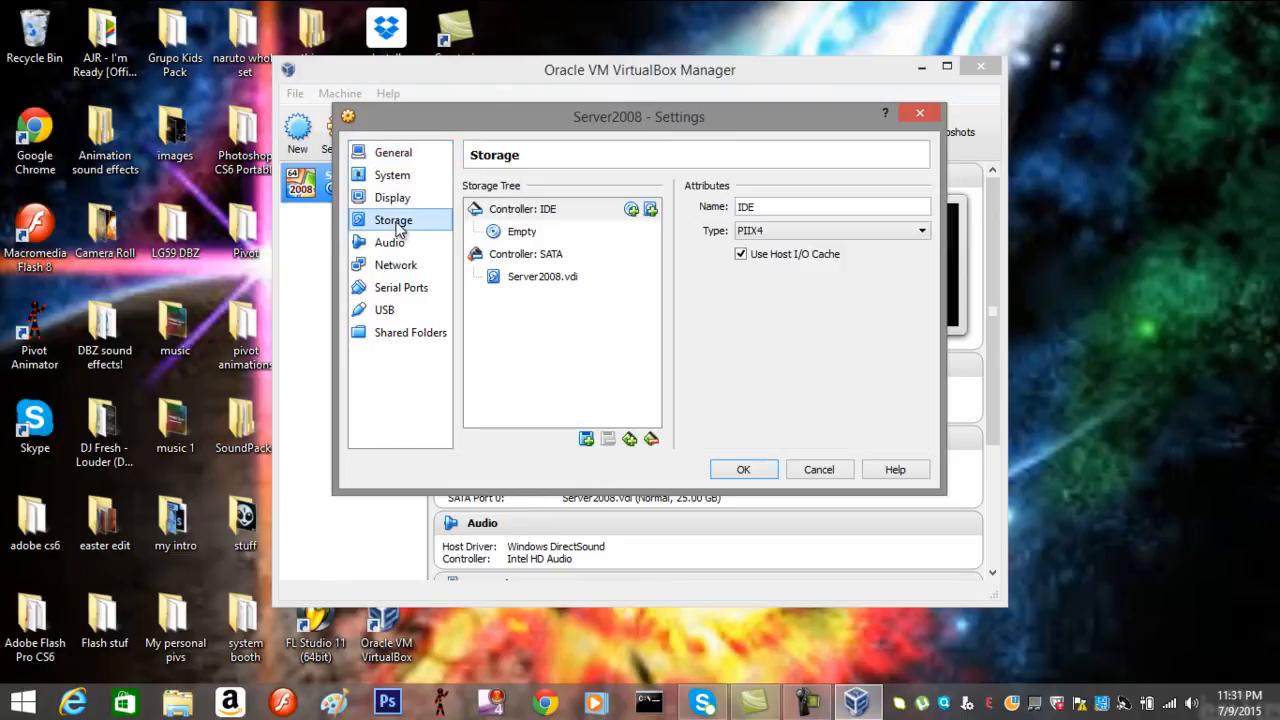
pyautogui.click(525, 235)
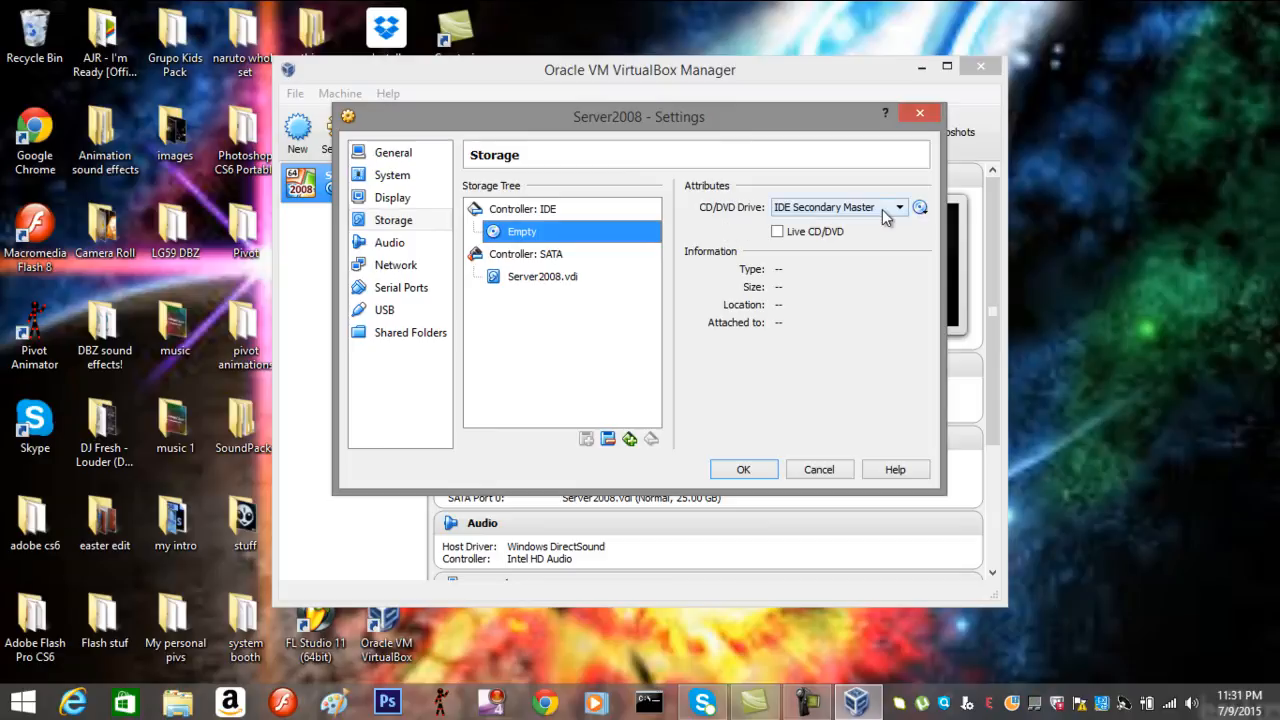
pyautogui.click(922, 209)
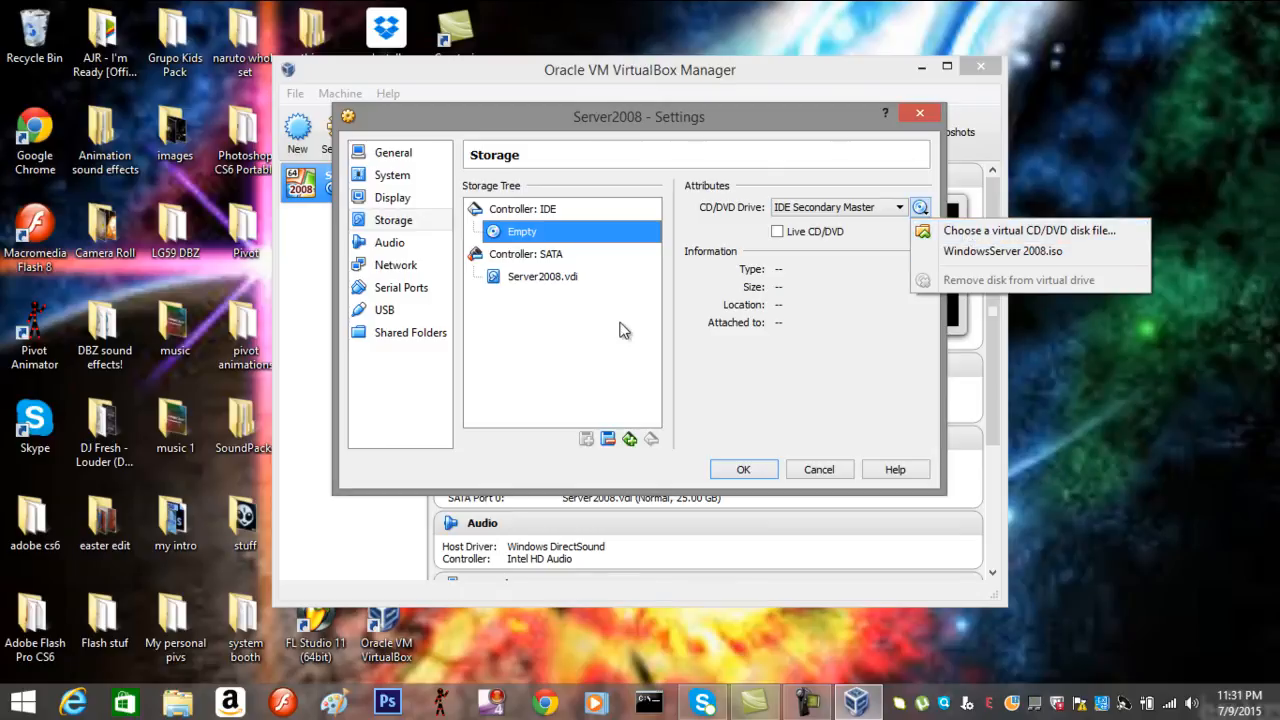
pyautogui.click(741, 470)
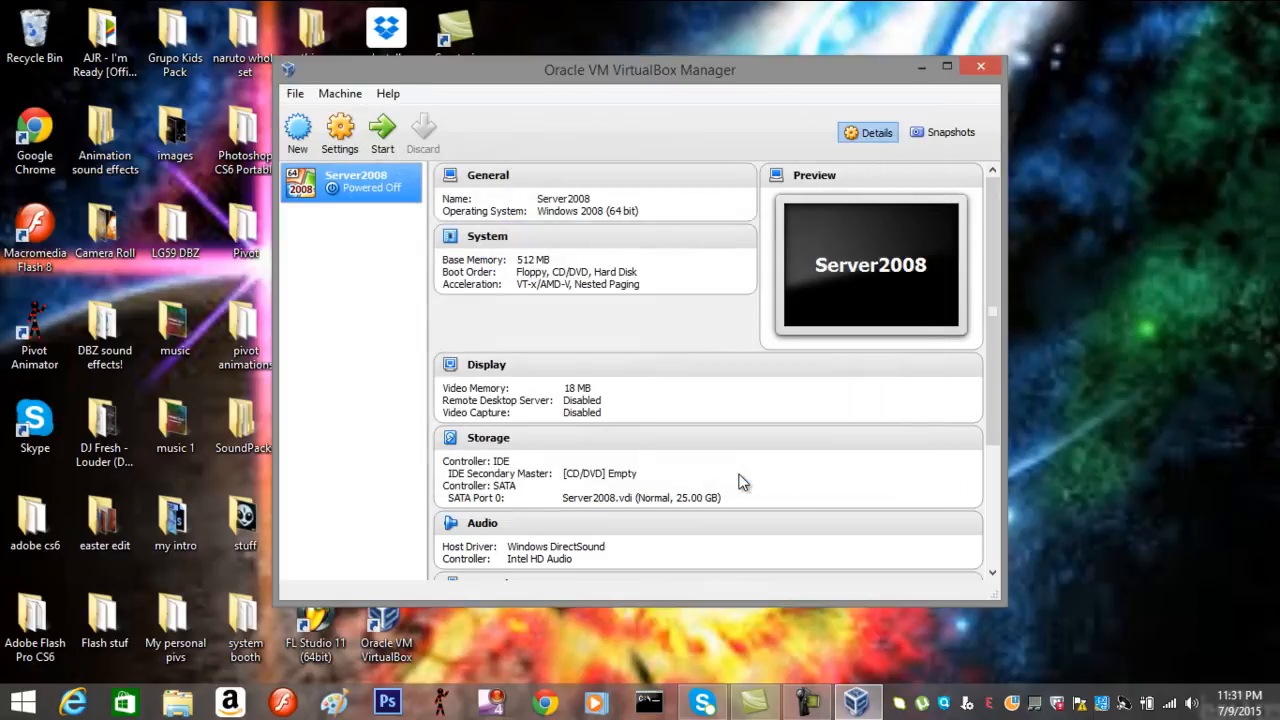
# Start Server2008 with WindowsServer 2008.iso selected as its start-up disk
pyautogui.doubleClick(344, 187)
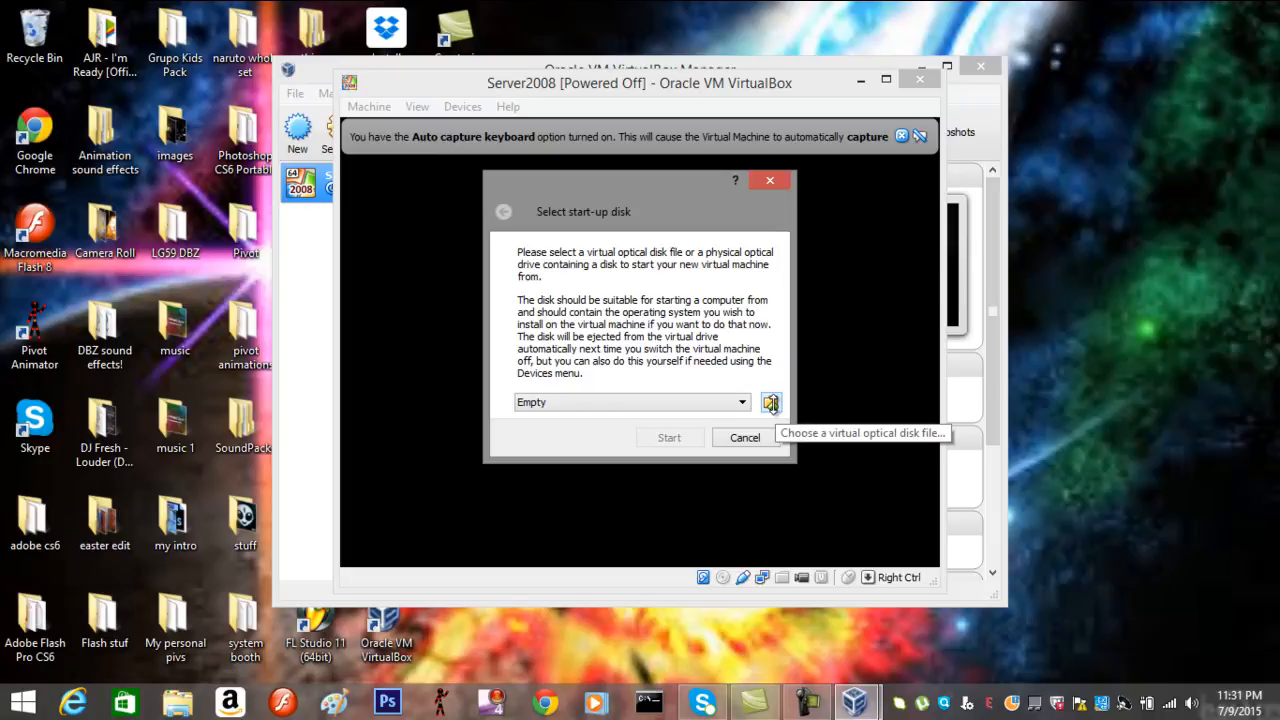
pyautogui.click(771, 403)
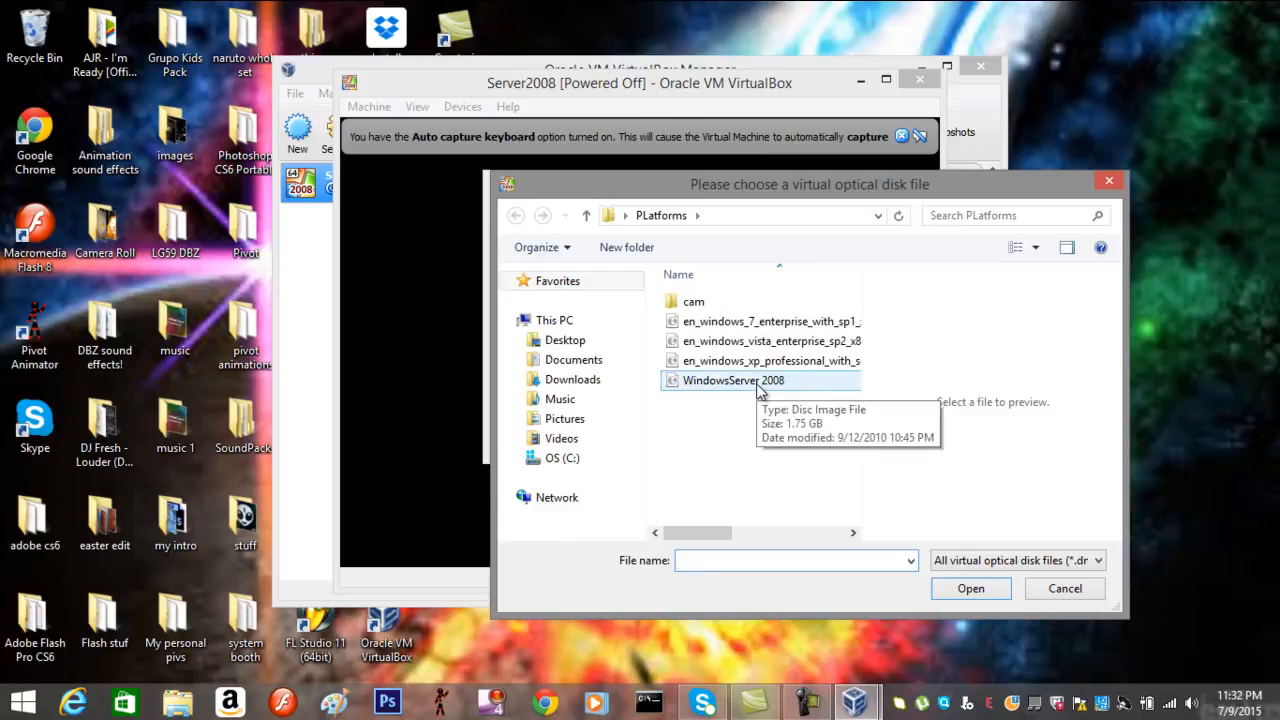
pyautogui.doubleClick(740, 381)
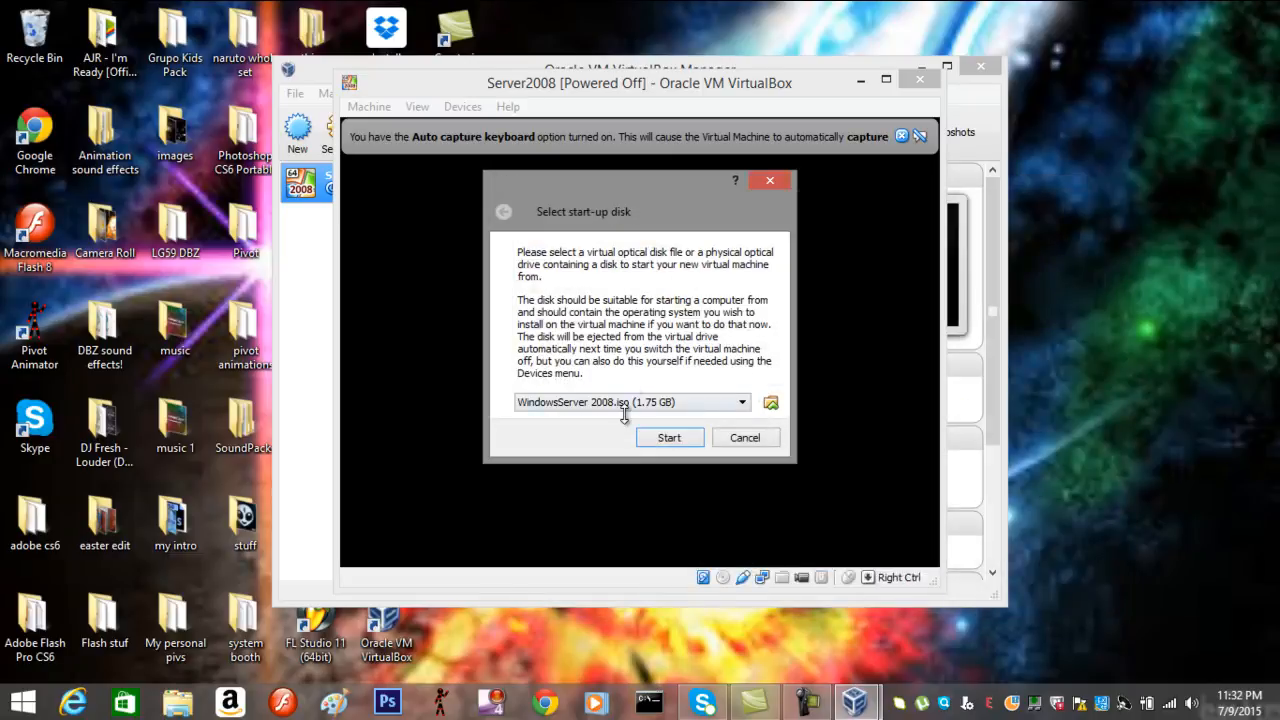
pyautogui.click(672, 437)
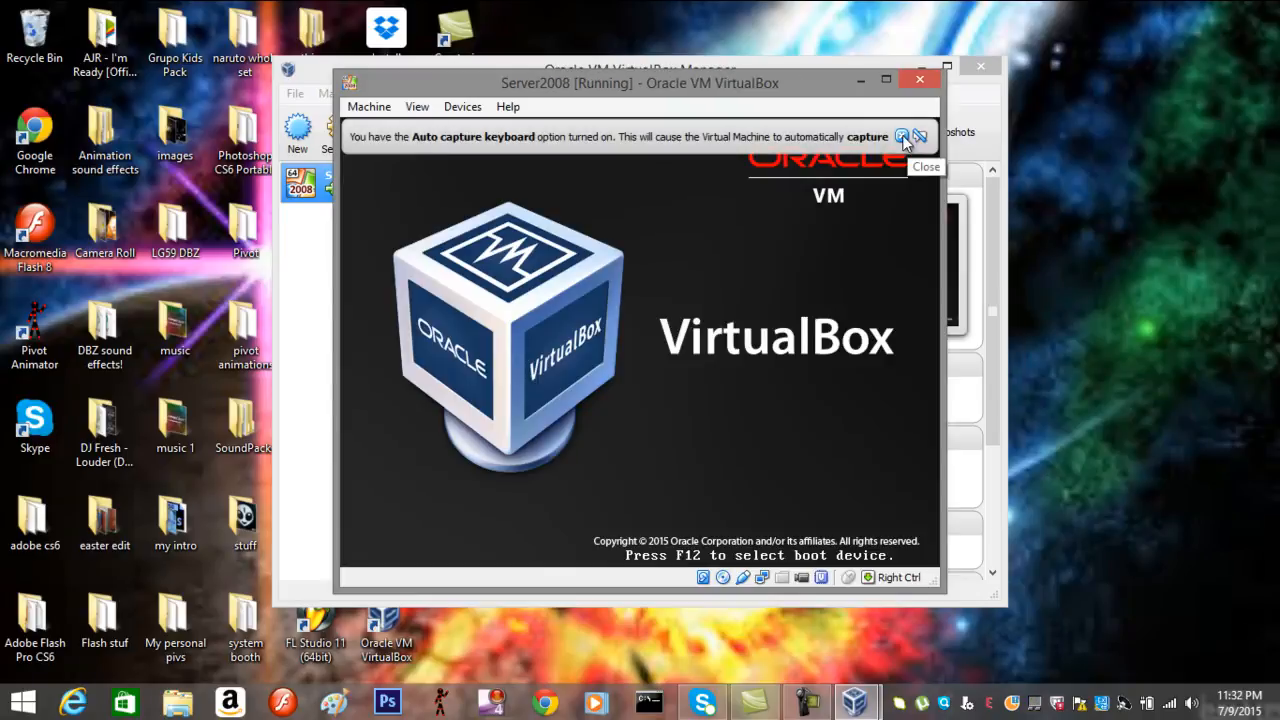
# Dismiss the auto-capture notice, keep English (United States) format, and choose Install now
pyautogui.click(904, 138)
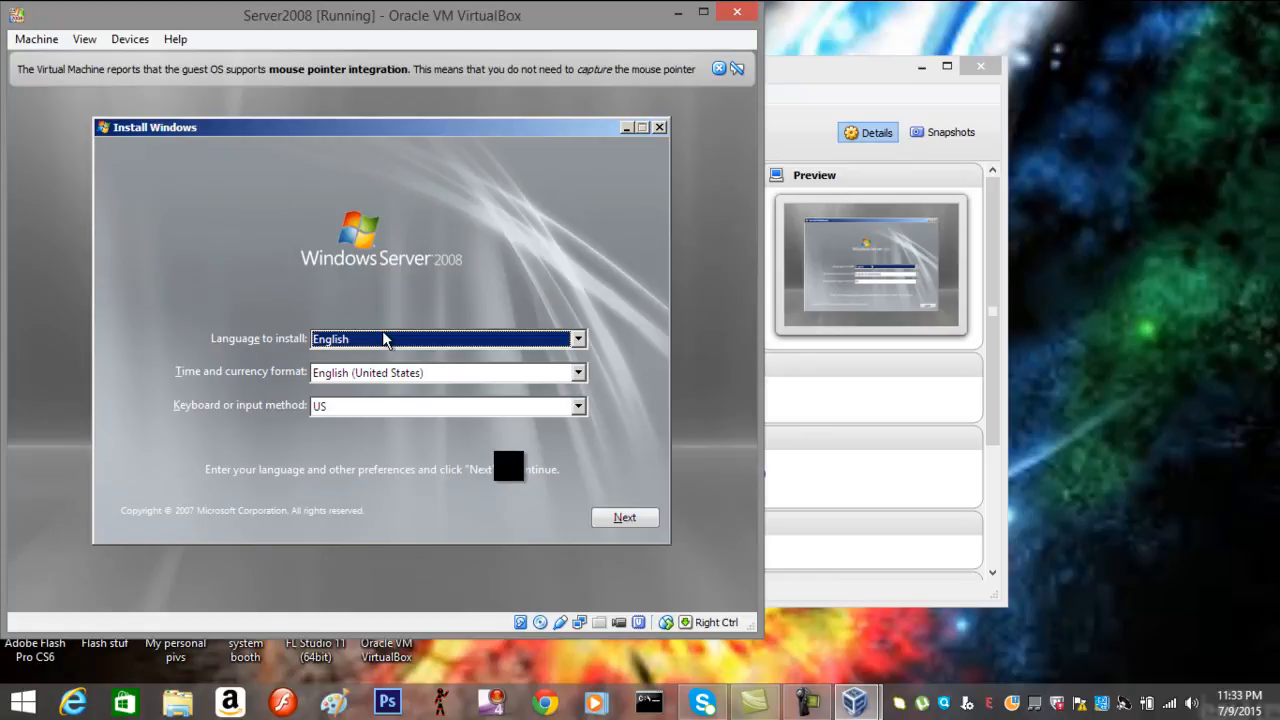
pyautogui.click(329, 372)
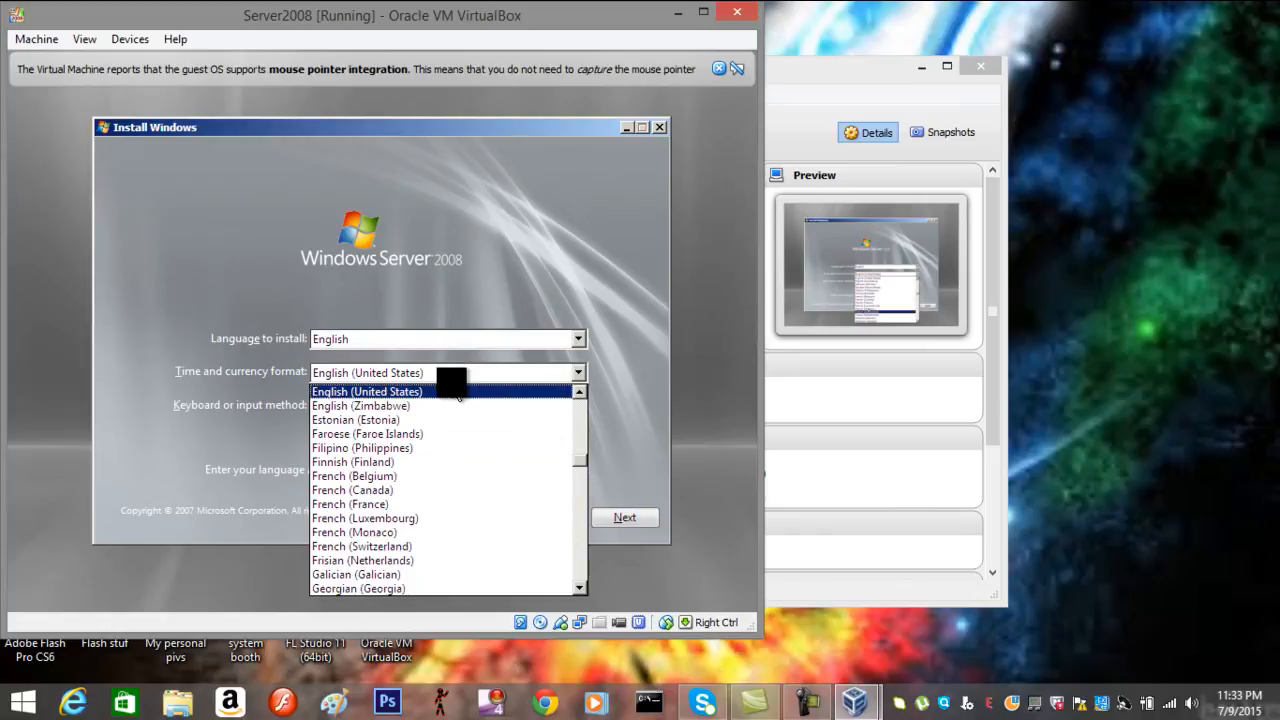
pyautogui.click(446, 346)
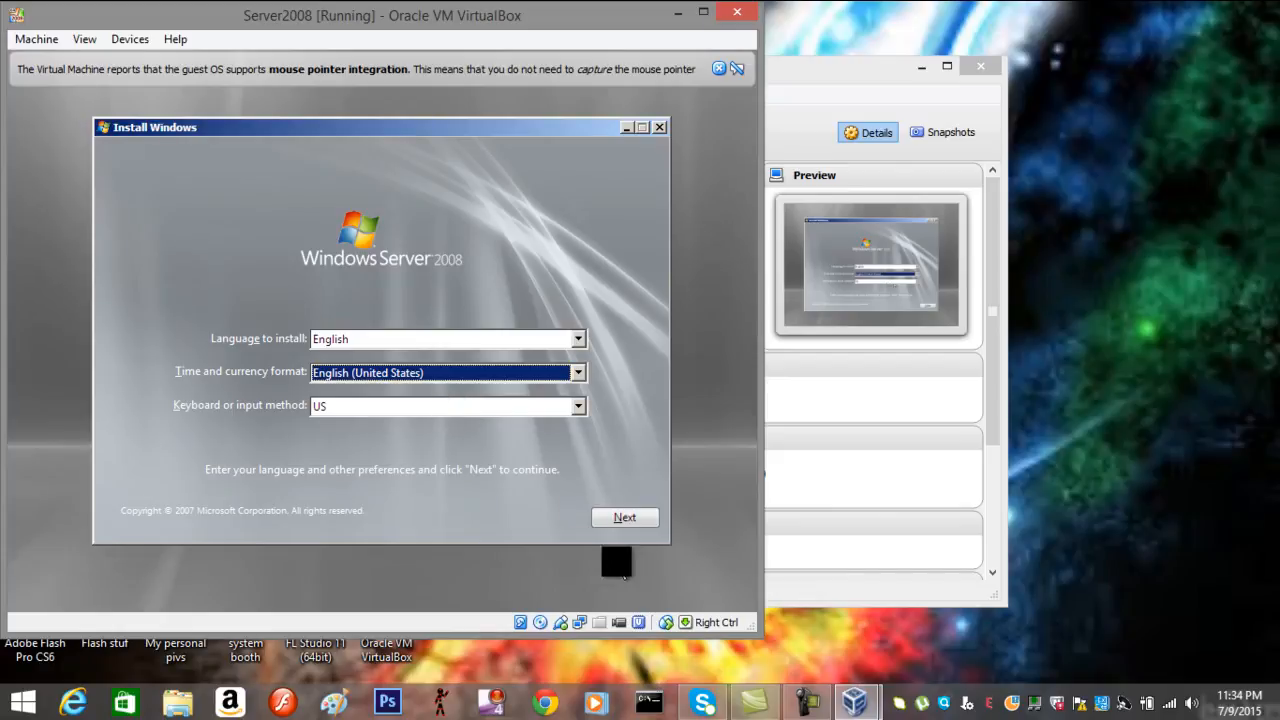
pyautogui.click(617, 527)
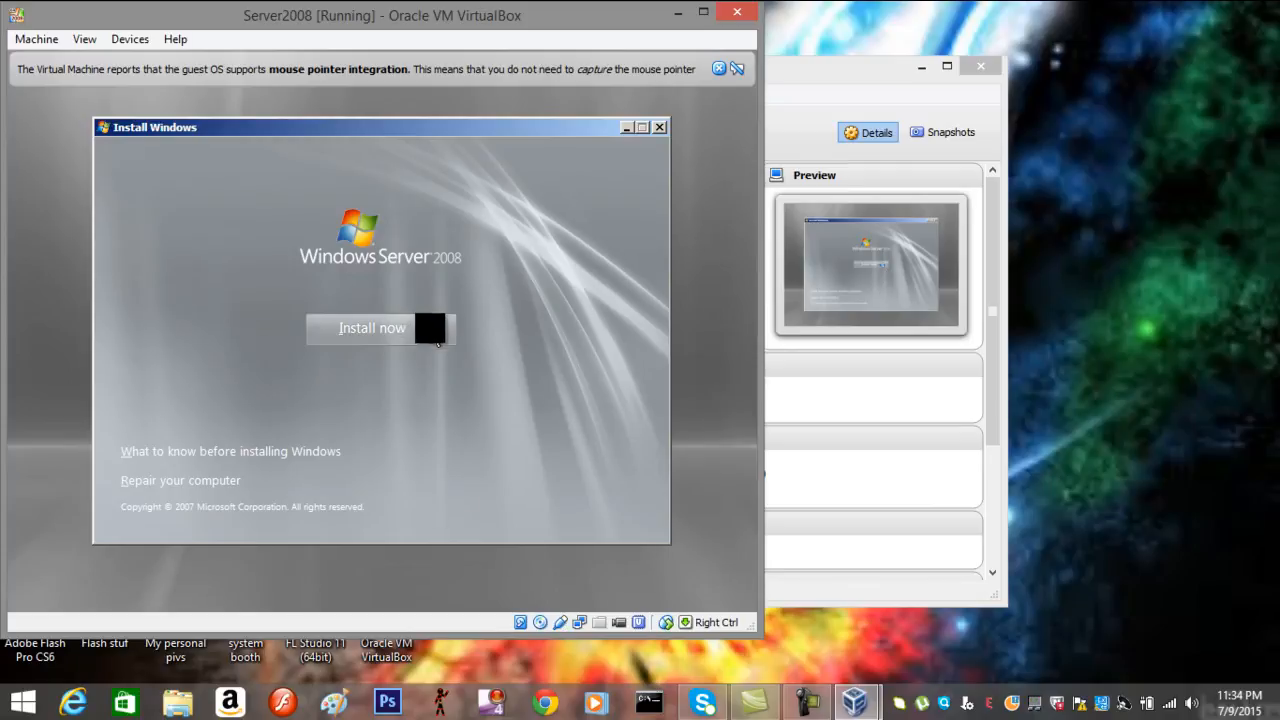
pyautogui.click(430, 329)
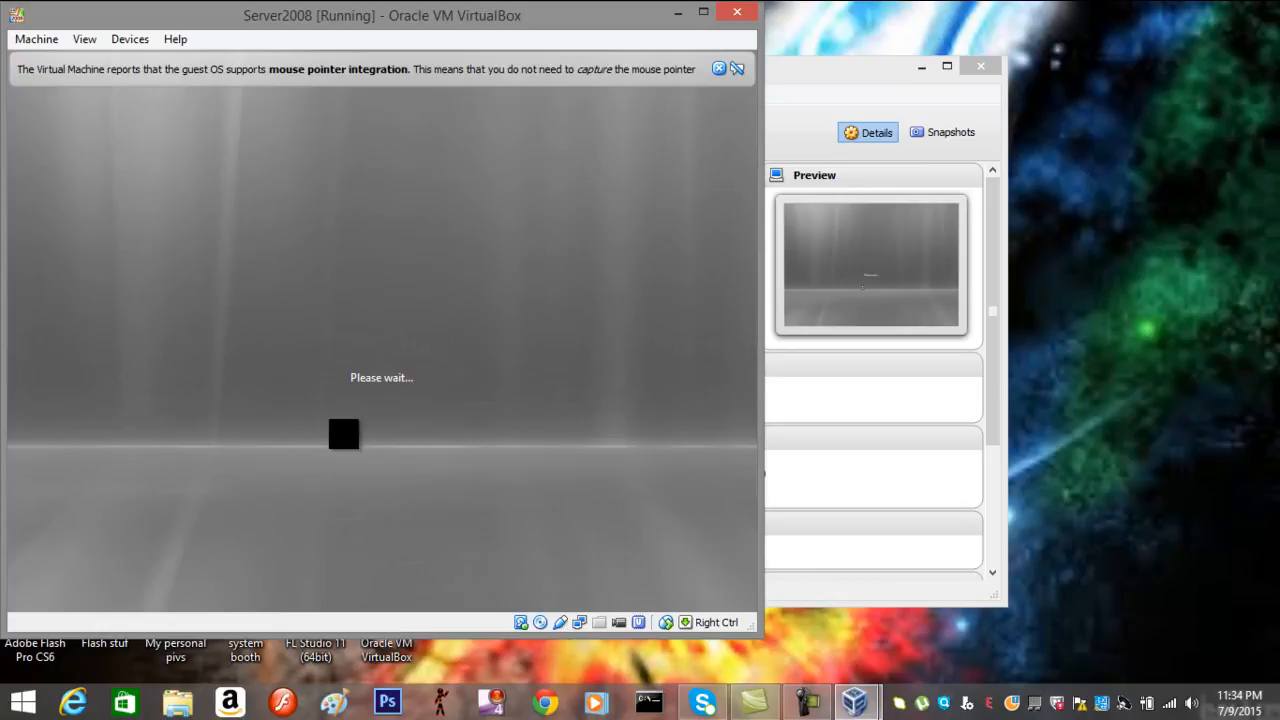
# Unmute the host computer's sound from the tray volume control
pyautogui.click(1191, 703)
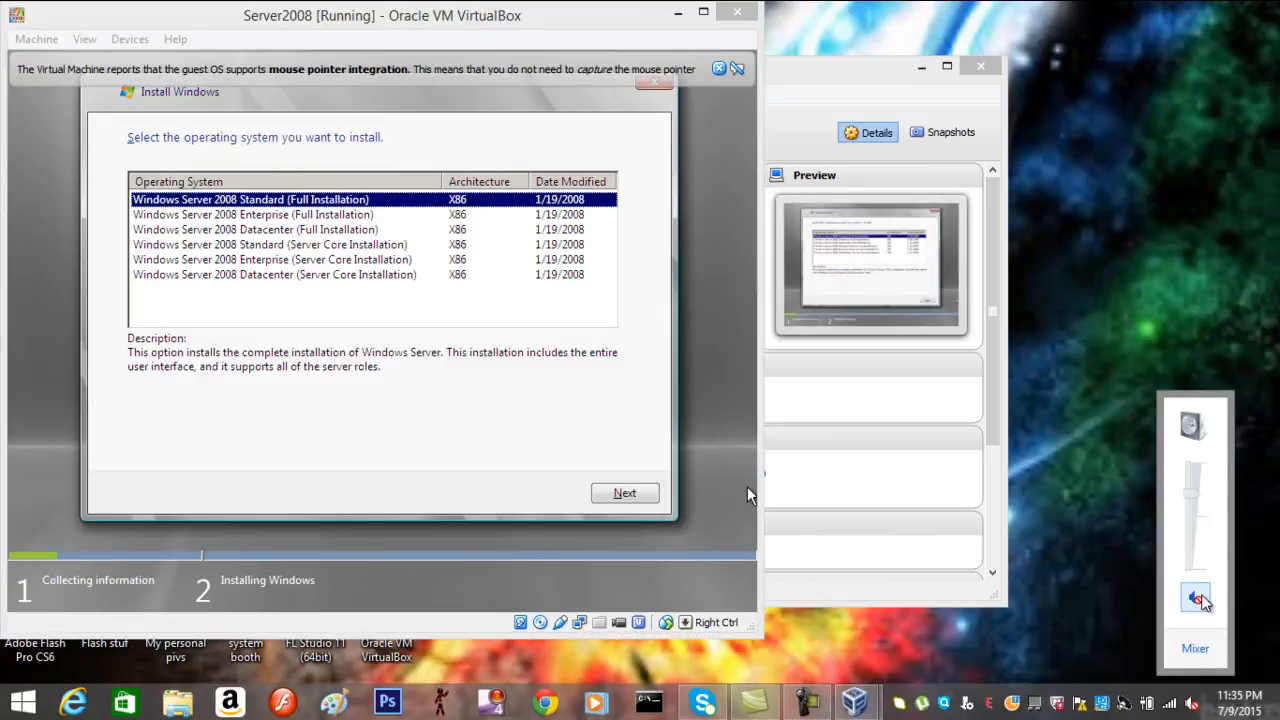
pyautogui.click(1198, 605)
pyautogui.click(1198, 605)
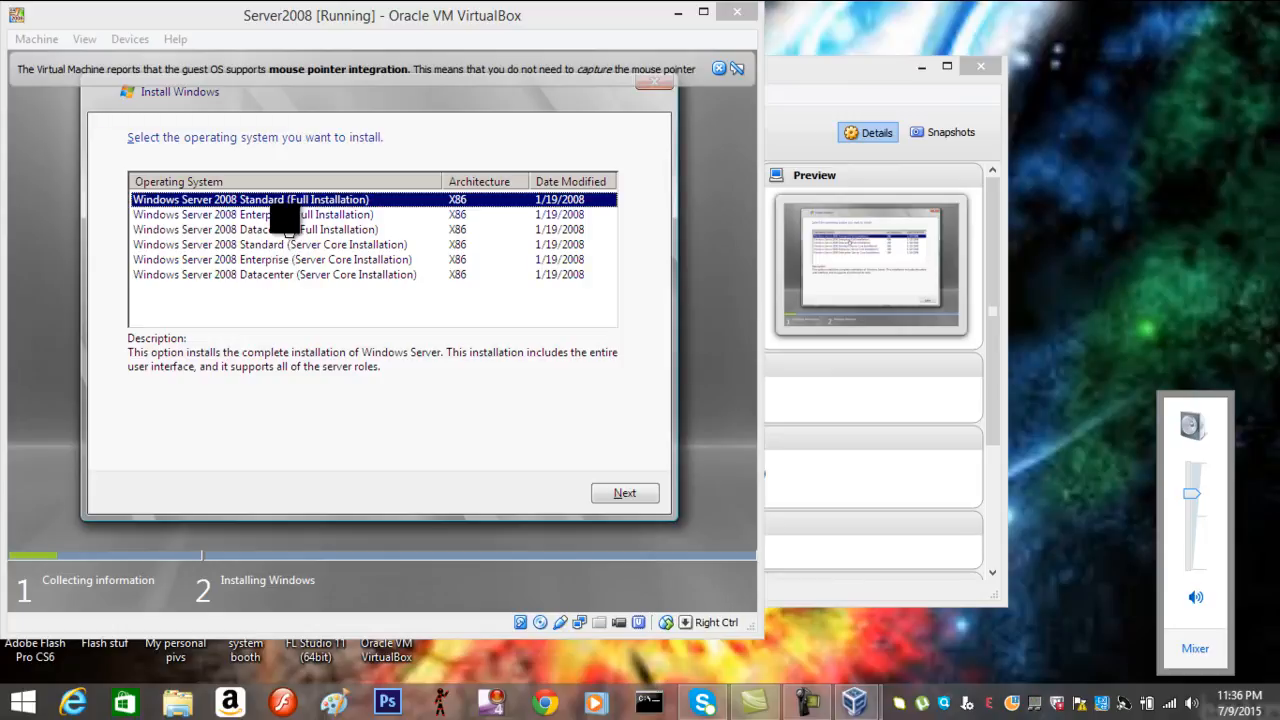
# Choose Windows Server 2008 Enterprise (Full Installation) and accept the license terms
pyautogui.click(285, 215)
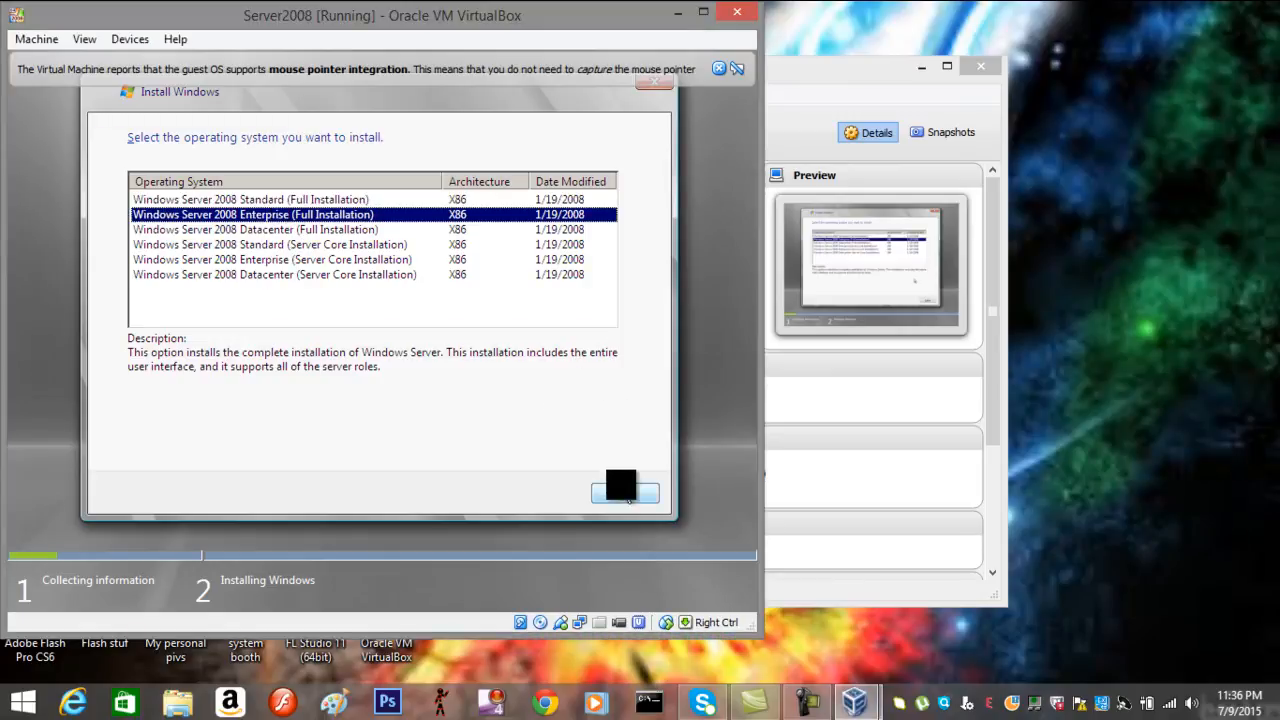
pyautogui.click(622, 492)
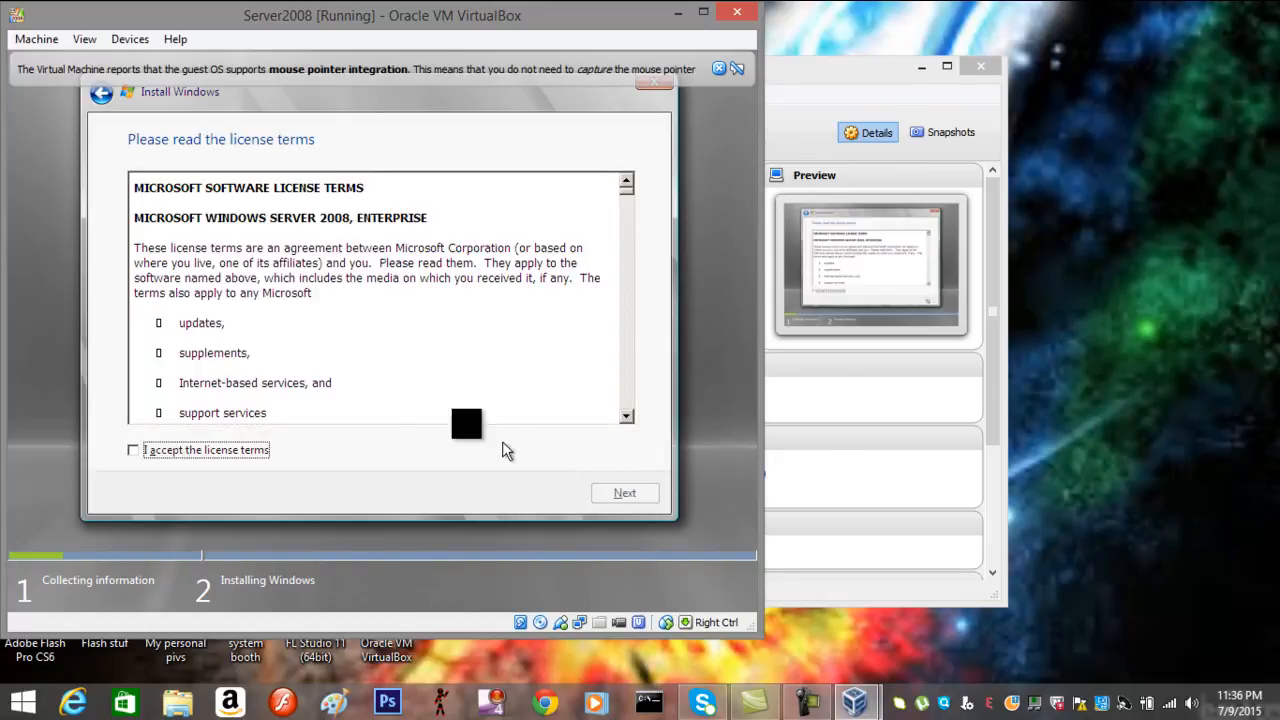
pyautogui.click(133, 451)
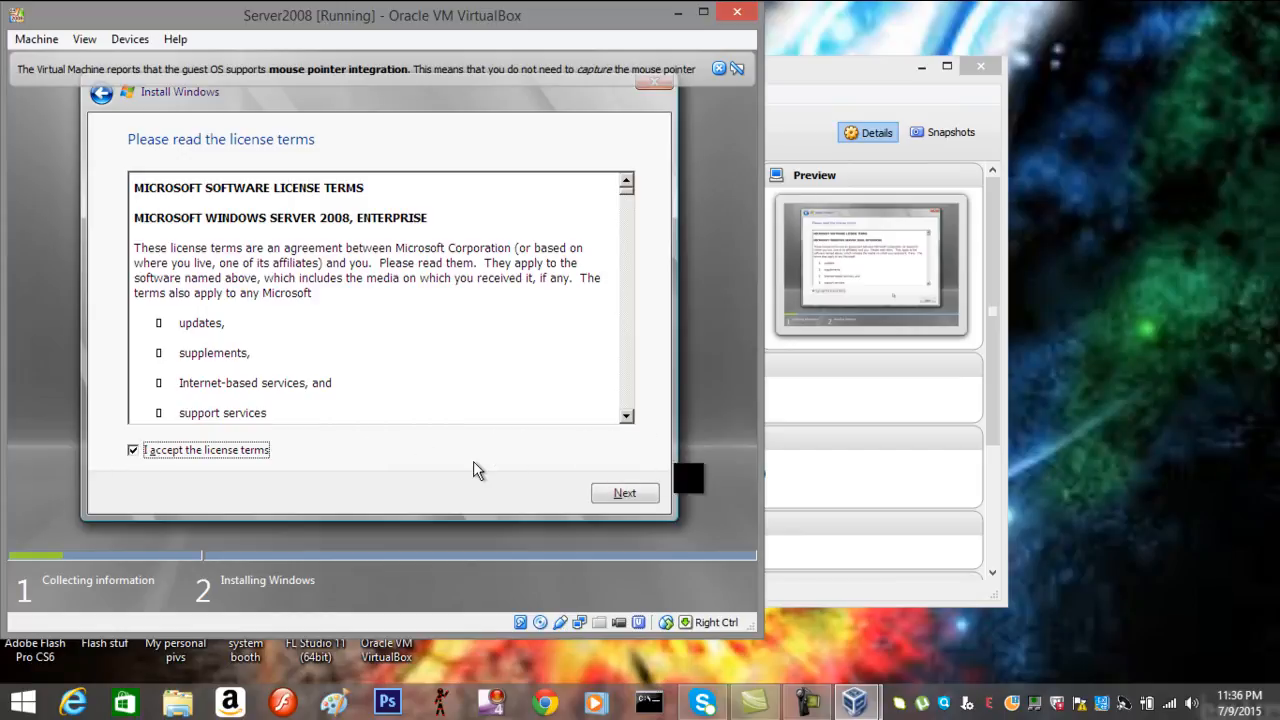
pyautogui.click(630, 494)
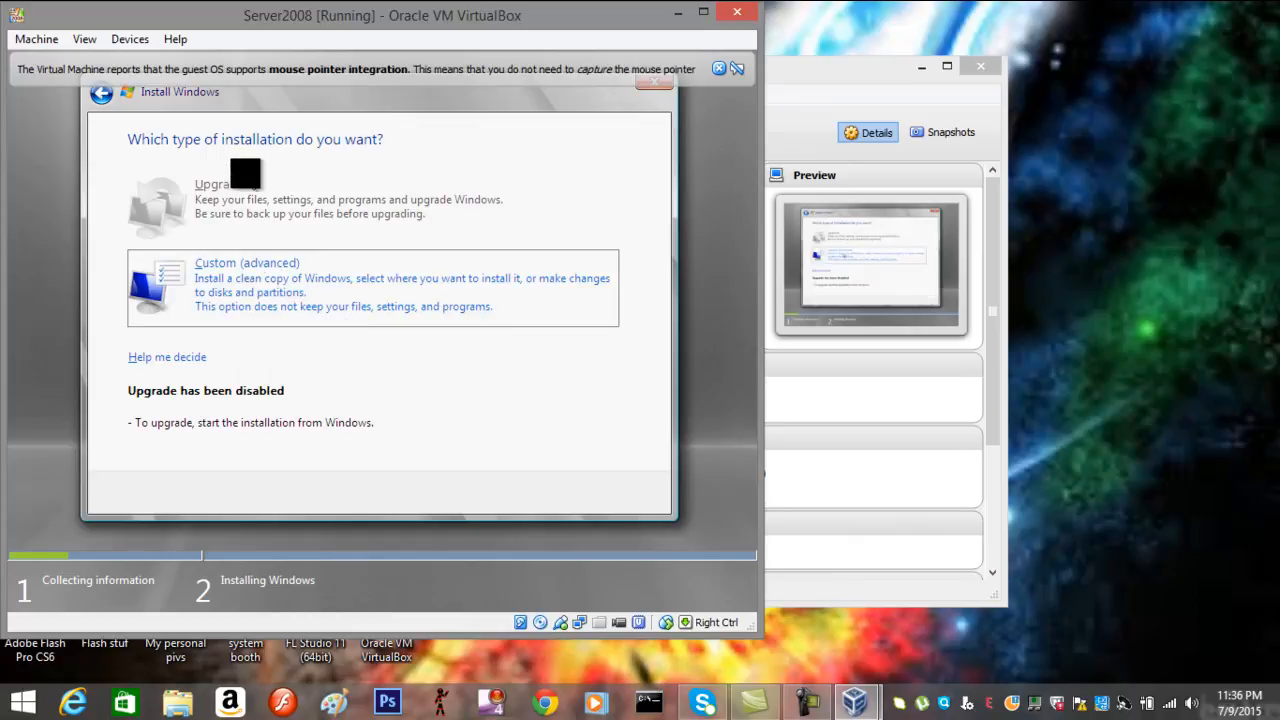
# Choose a Custom (advanced) install onto Disk 0's 25.0 GB unallocated space and start installing
pyautogui.click(233, 298)
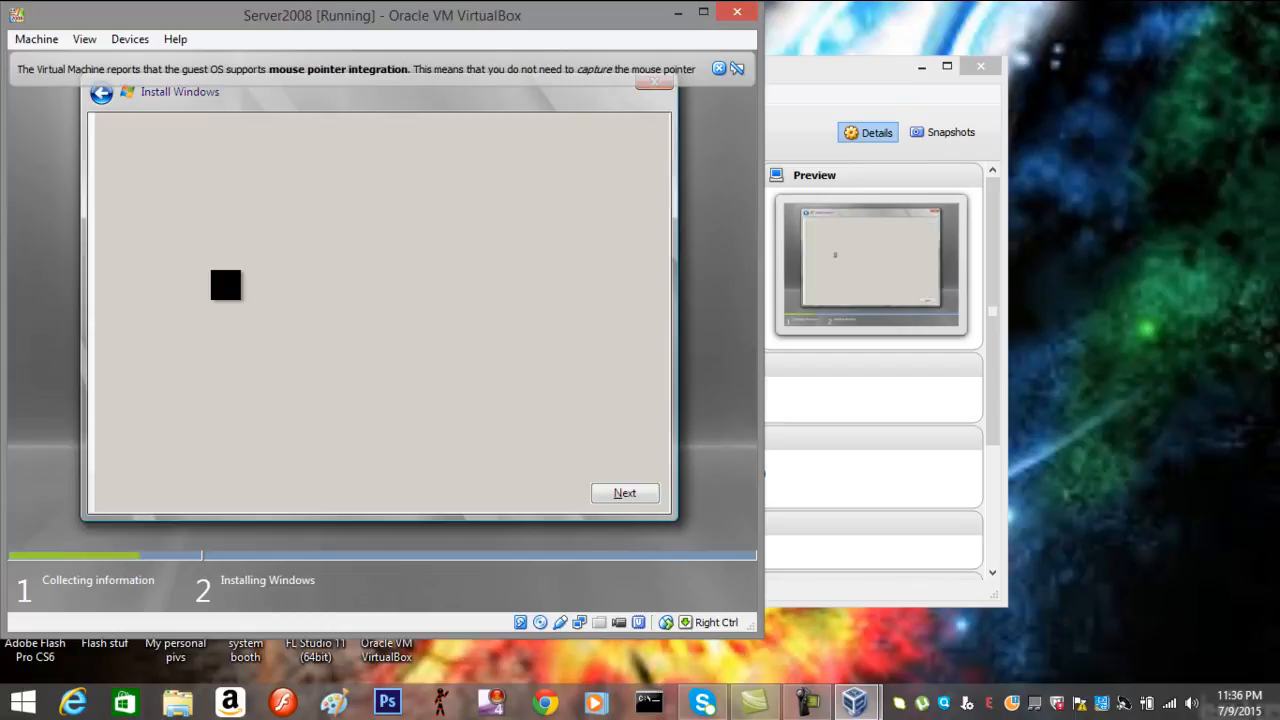
pyautogui.click(230, 218)
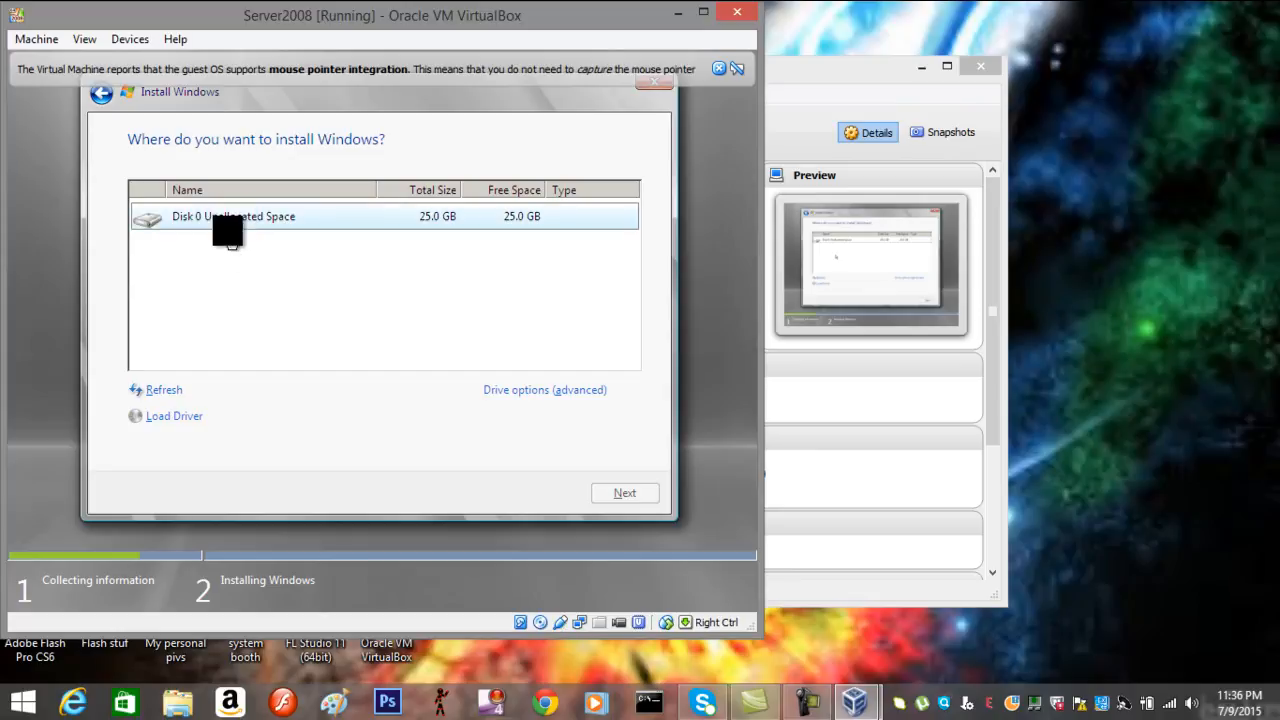
pyautogui.click(236, 222)
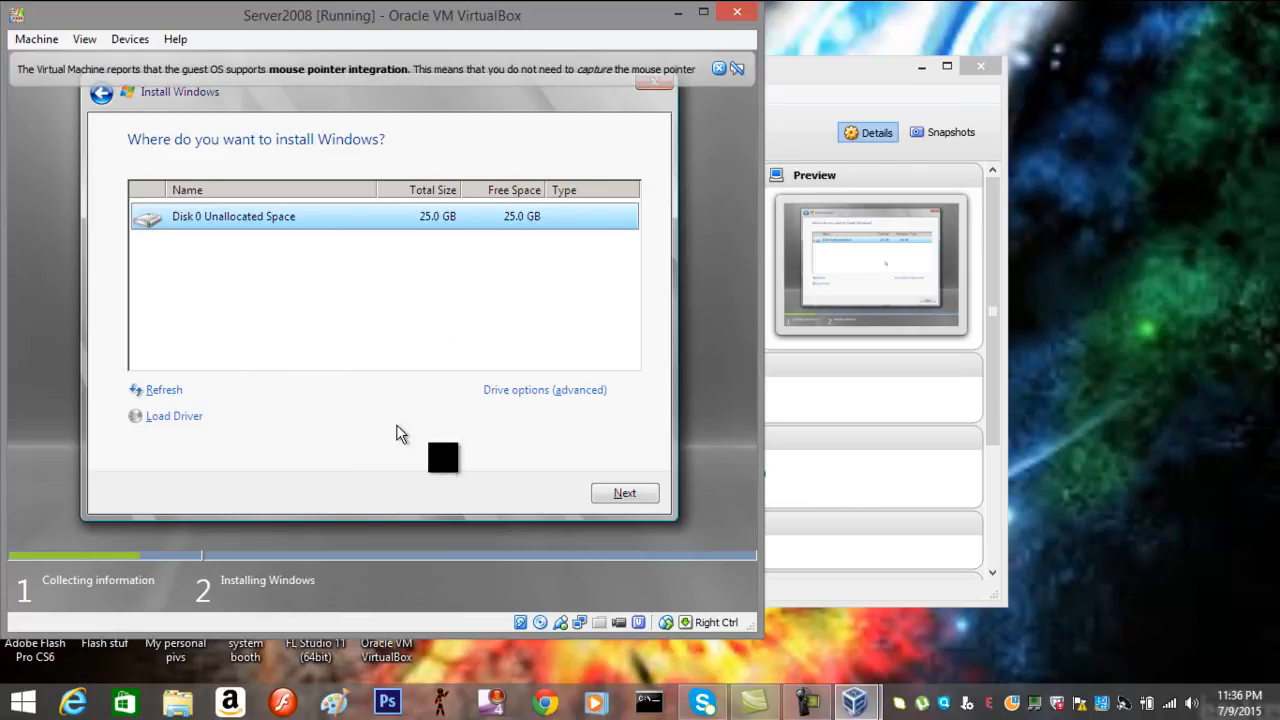
pyautogui.click(625, 494)
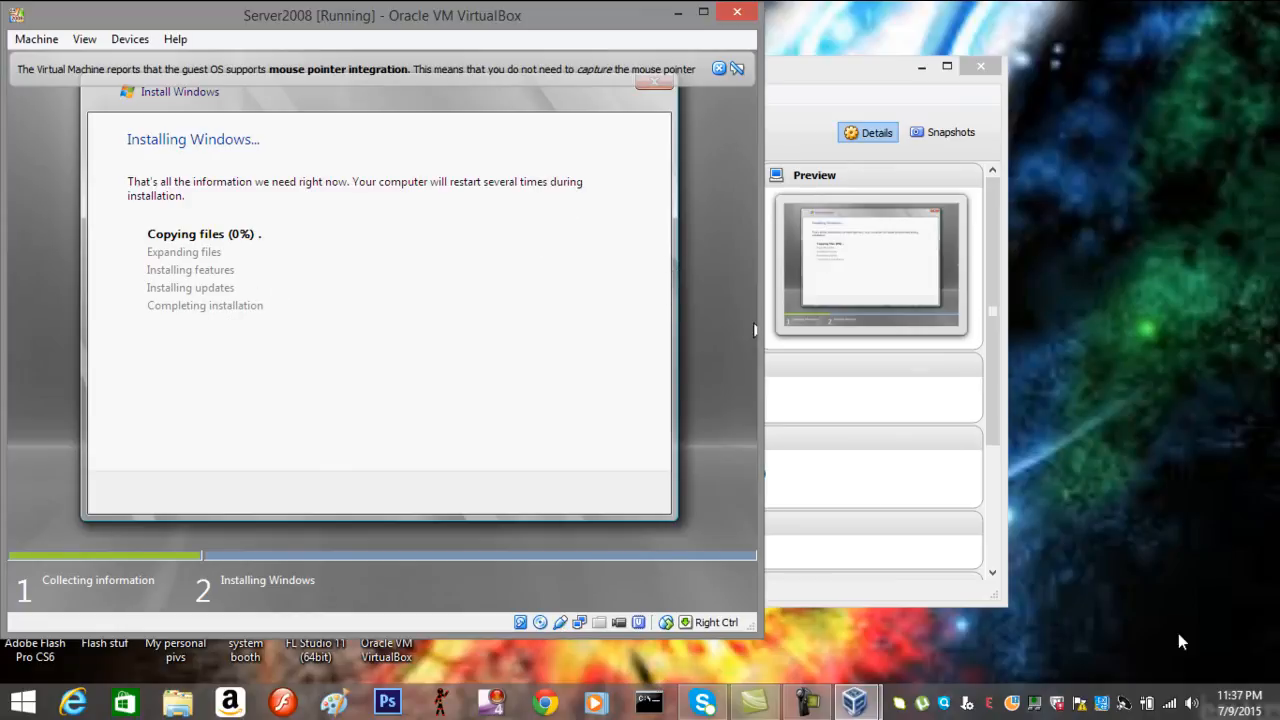
# Toggle the host's sound mute and dismiss the VirtualBox mouse-pointer-integration notice
pyautogui.click(1192, 704)
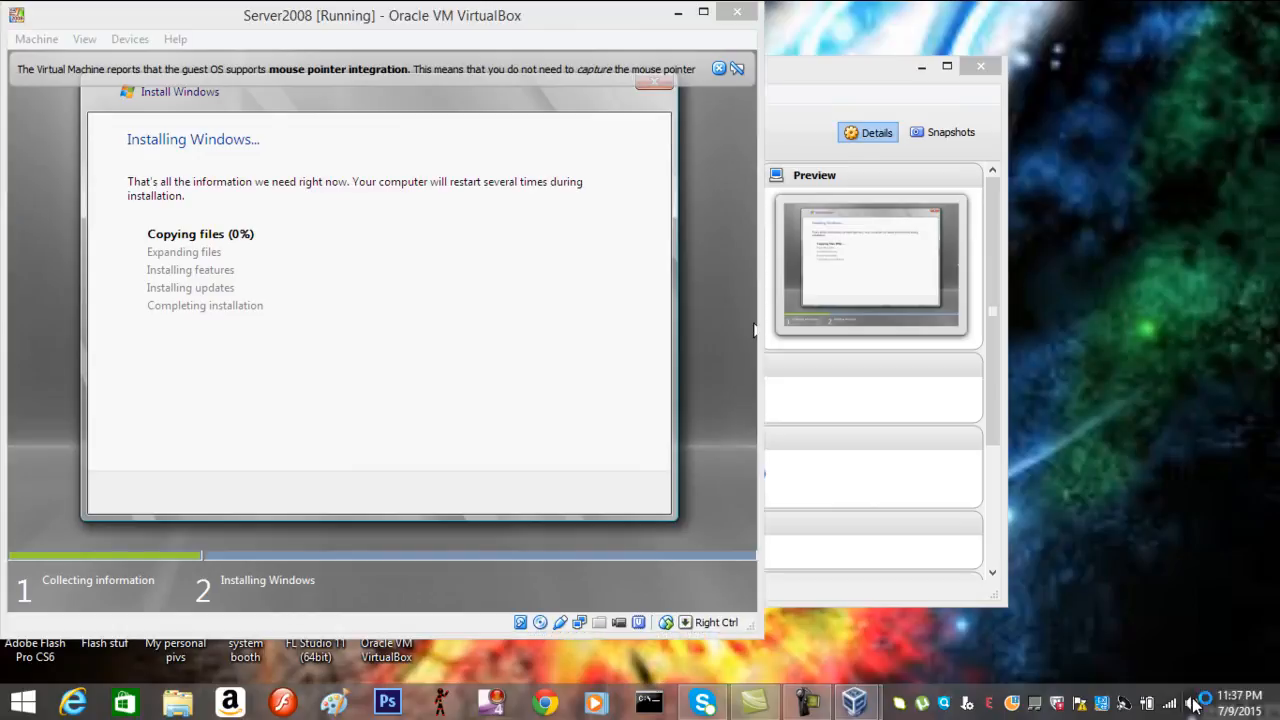
pyautogui.click(1190, 598)
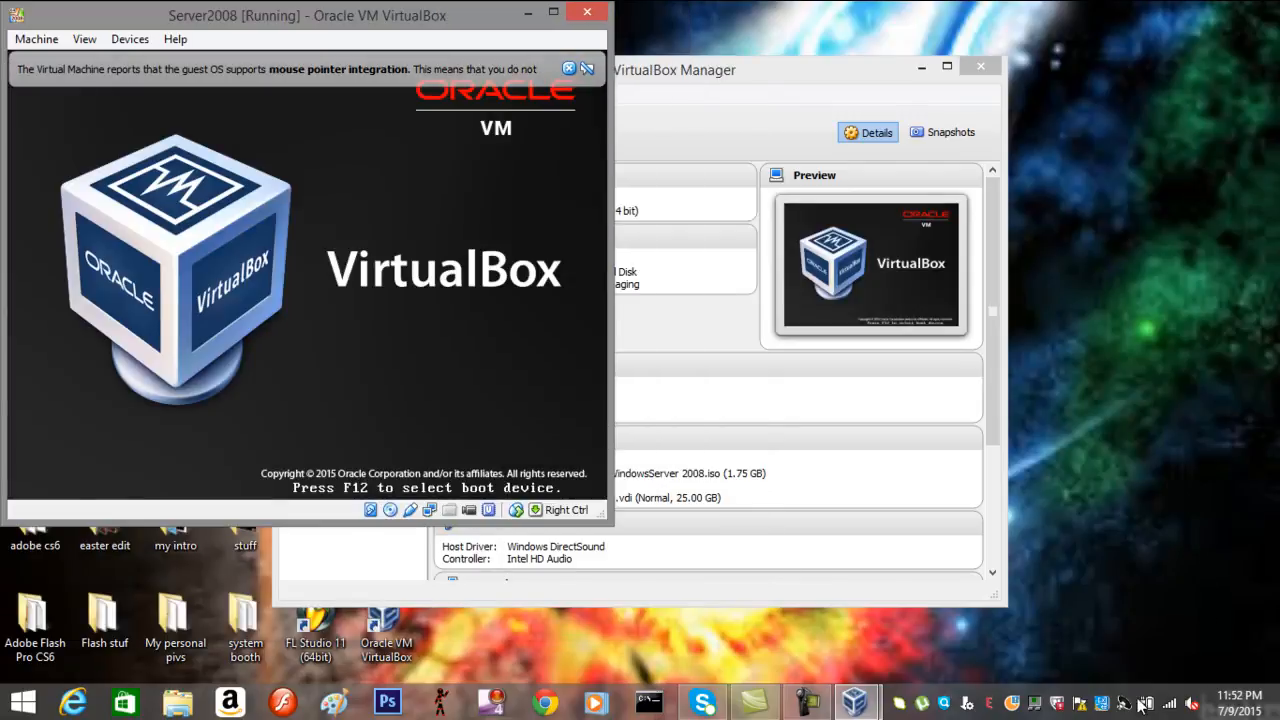
pyautogui.click(1191, 703)
pyautogui.click(1187, 598)
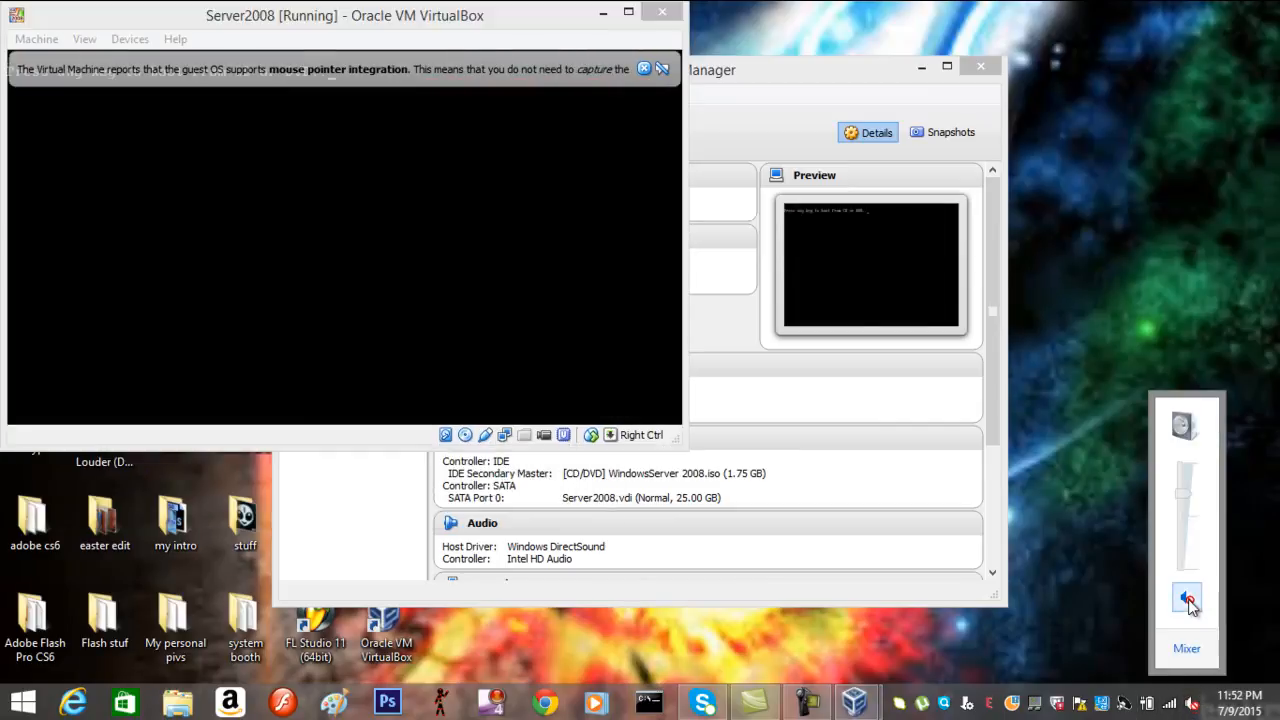
pyautogui.click(1187, 598)
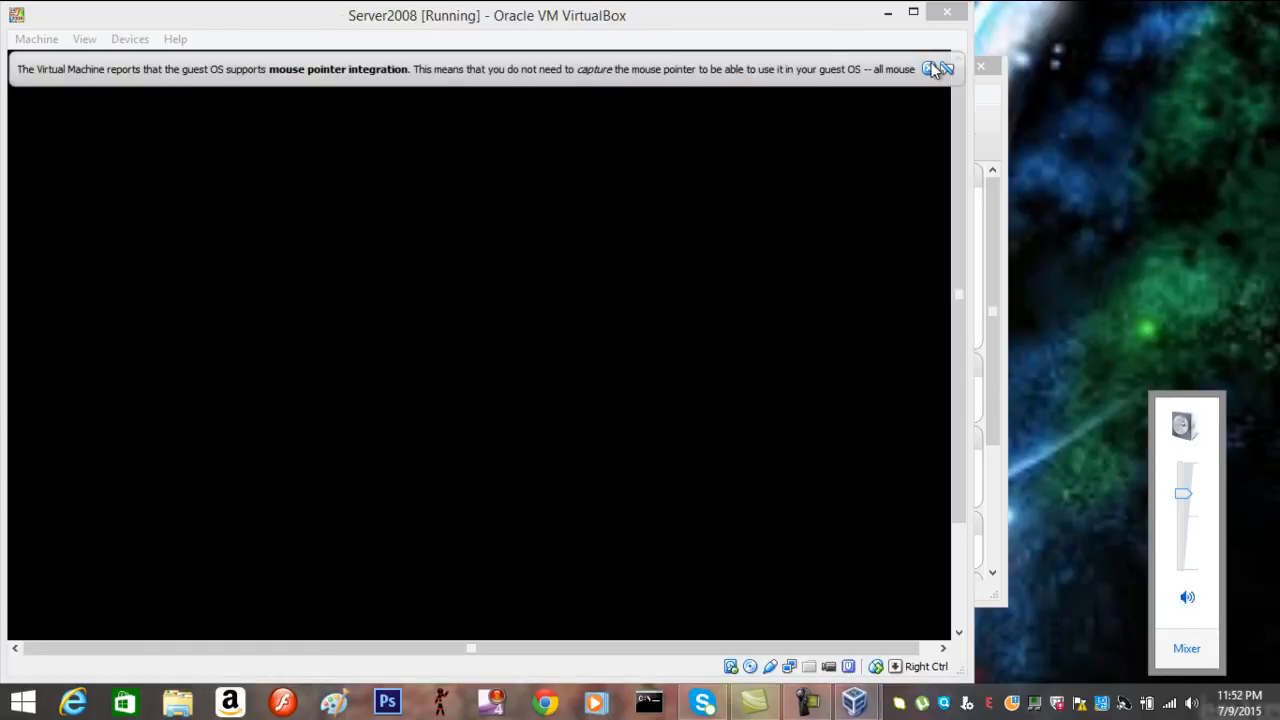
pyautogui.click(936, 70)
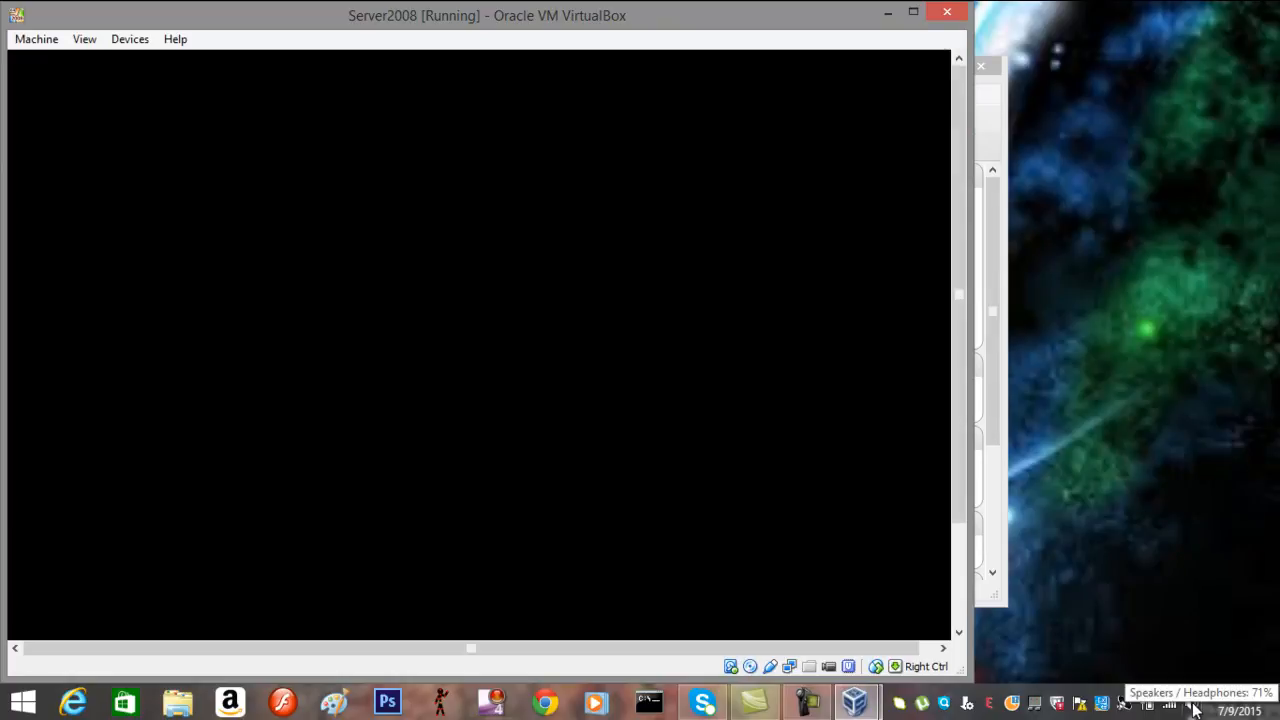
pyautogui.click(1194, 707)
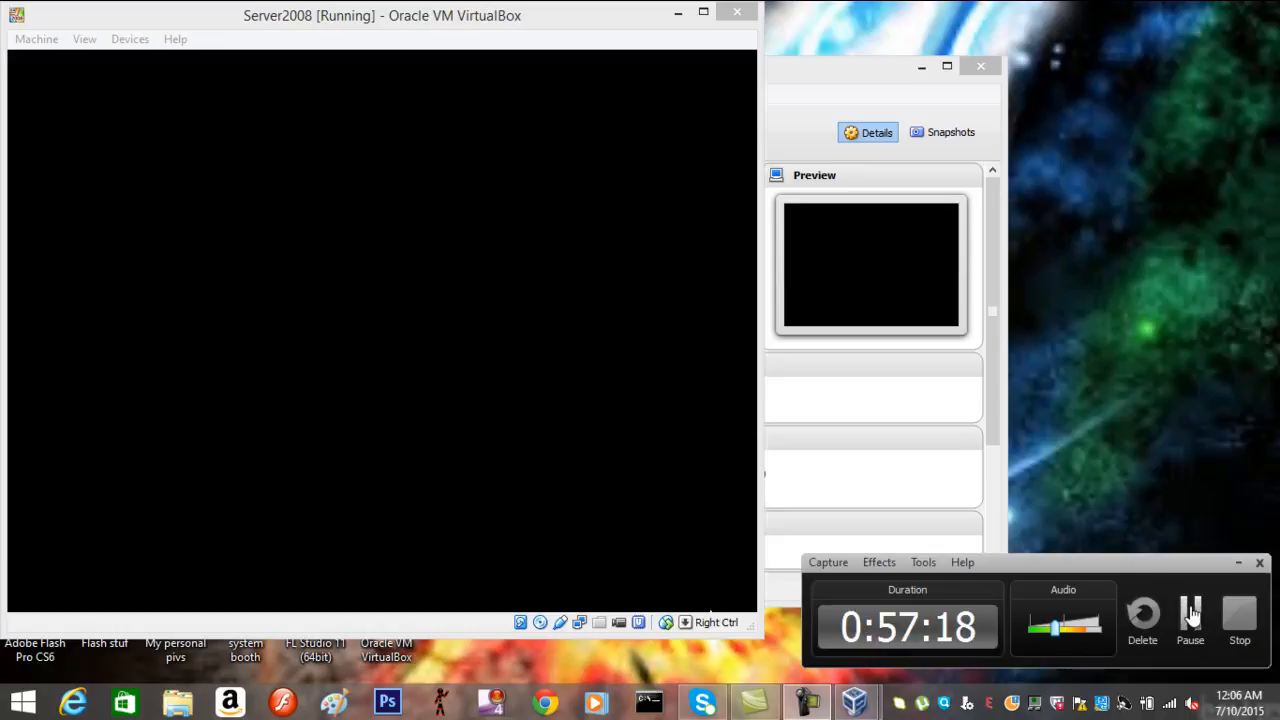
# Unmute the host computer's sound from the tray volume control
pyautogui.click(1190, 612)
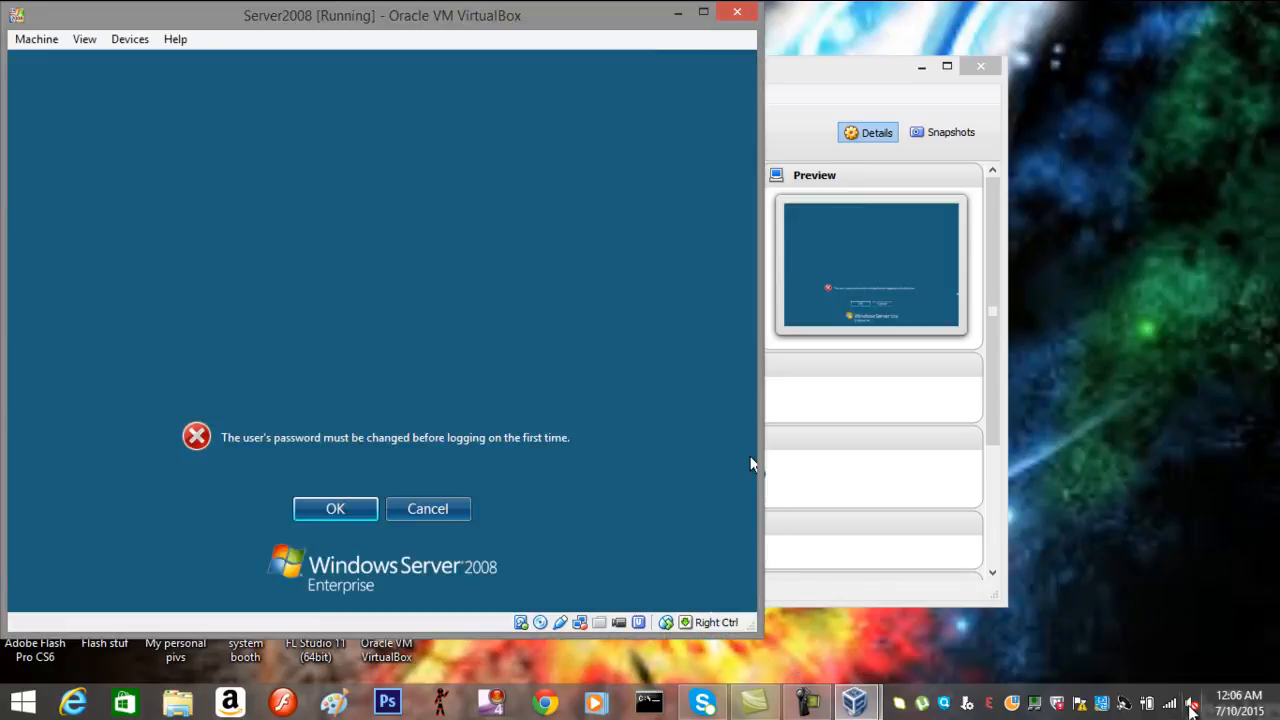
pyautogui.click(1192, 707)
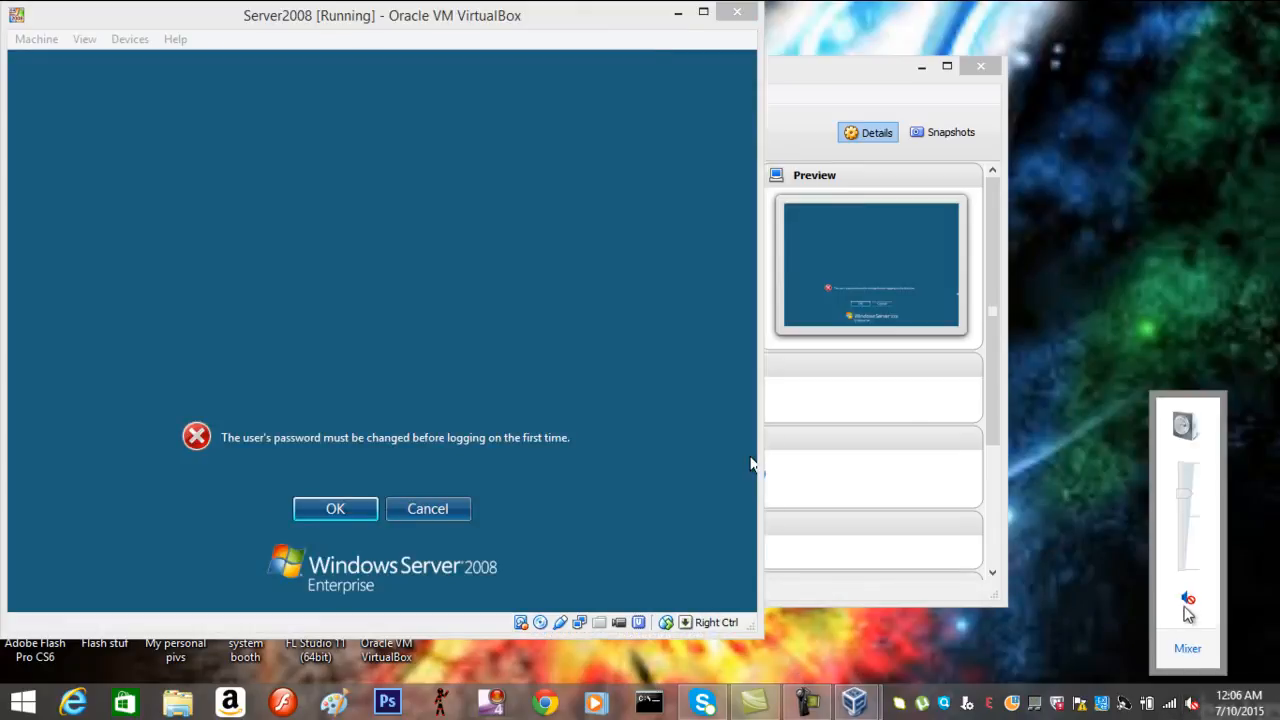
pyautogui.click(1188, 601)
# Acknowledge the password-change notice and enter the new Administrator password in both fields
pyautogui.click(353, 510)
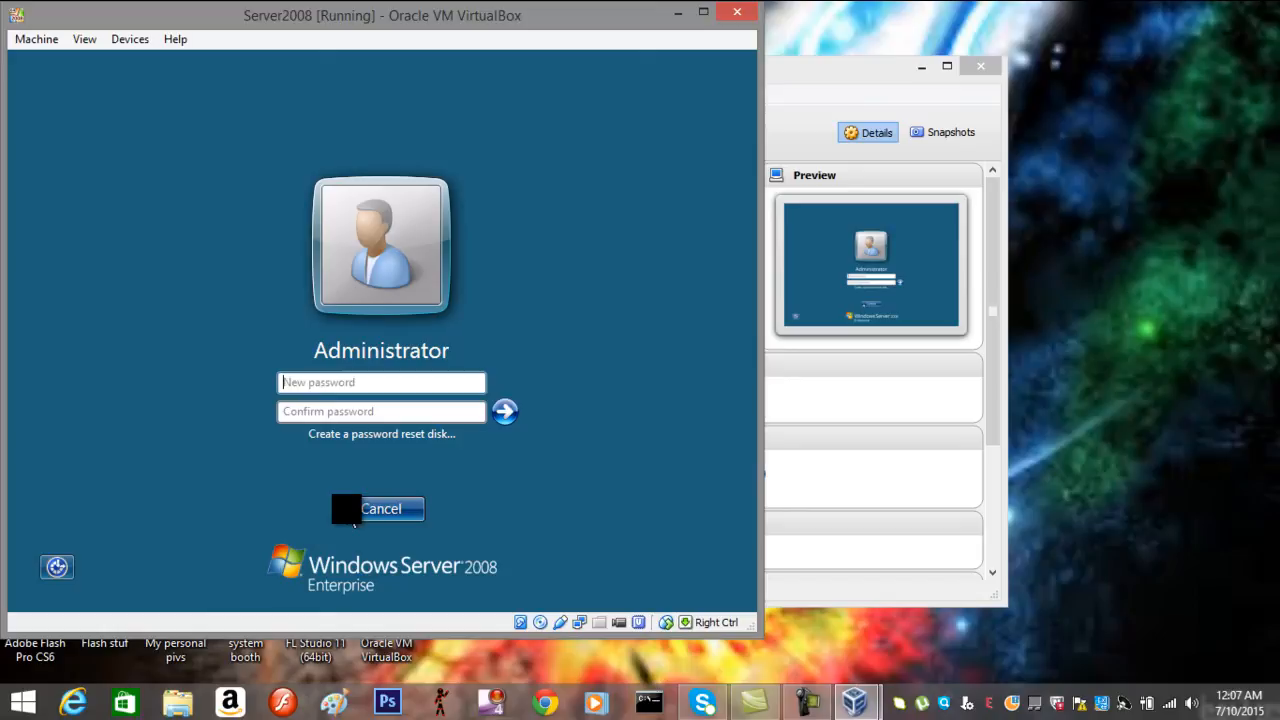
pyautogui.press('capslock')
pyautogui.write('P')
pyautogui.press('capslock')
pyautogui.write('@')
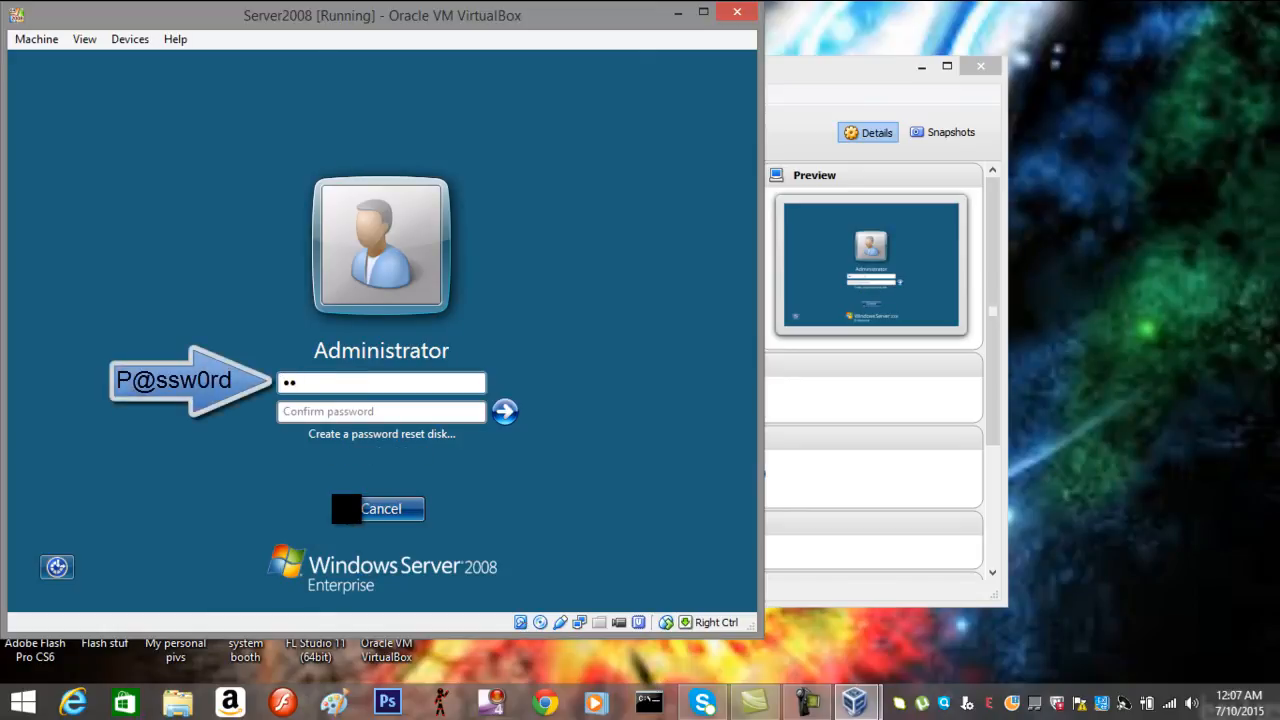
pyautogui.write('ssw0rd')
pyautogui.press('Tab')
pyautogui.write('P')
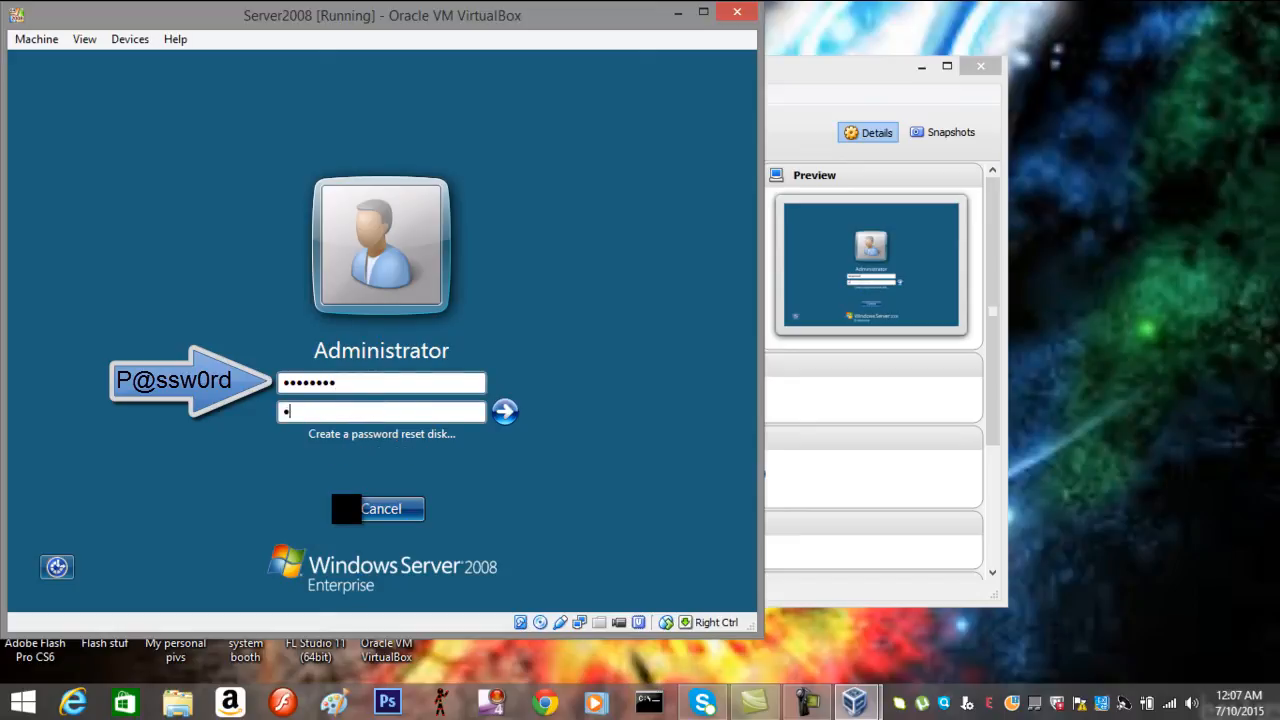
pyautogui.write('@ssw0rd')
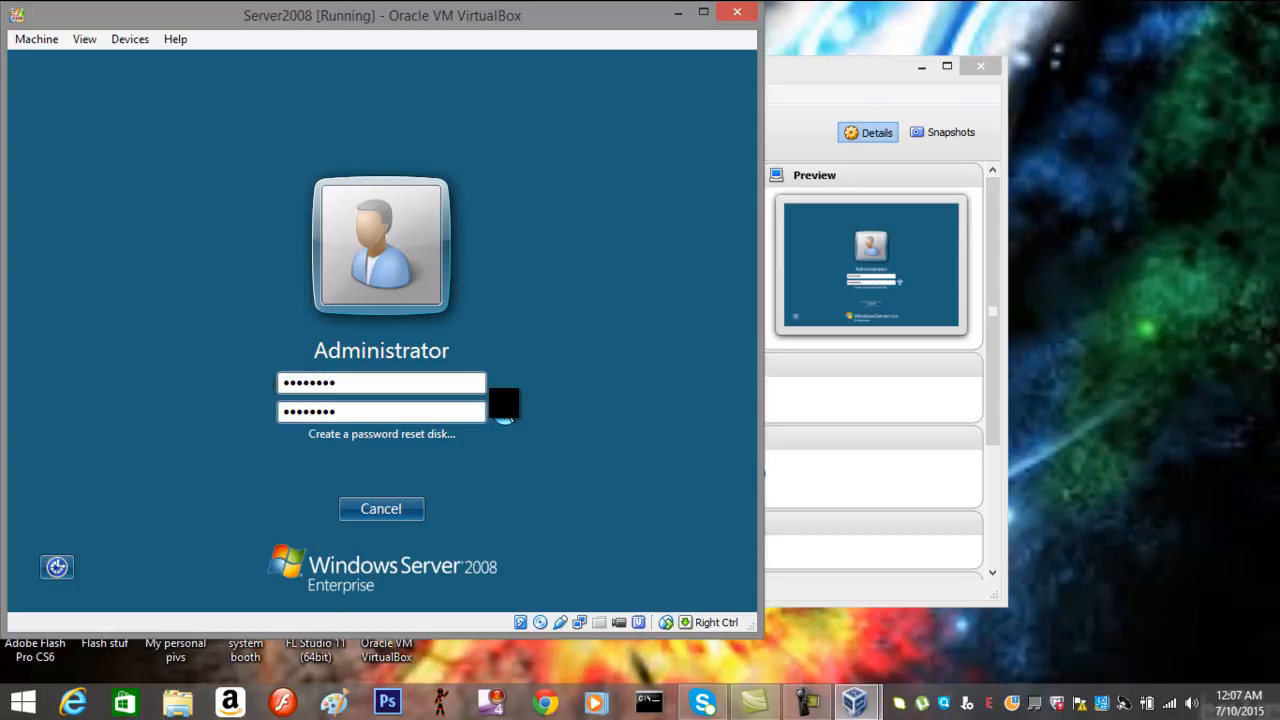
pyautogui.click(505, 410)
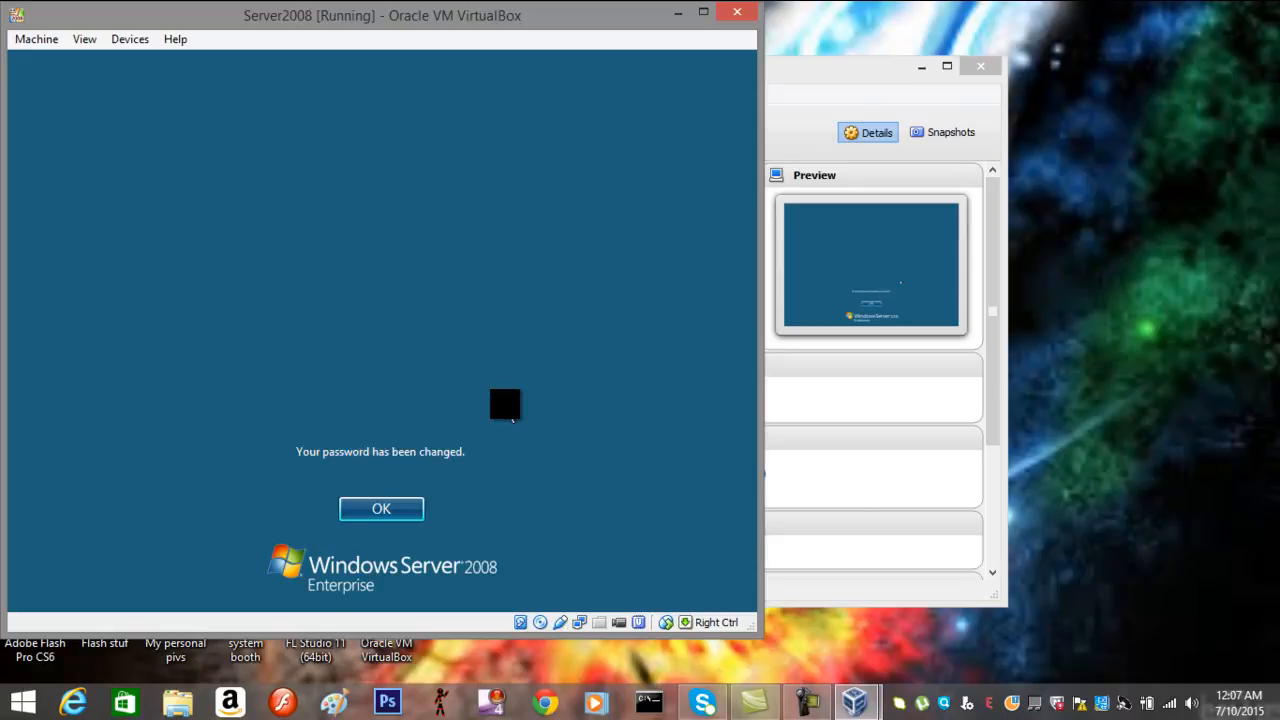
# Confirm the password change, then open and close the Start menu on the Windows desktop
pyautogui.click(394, 505)
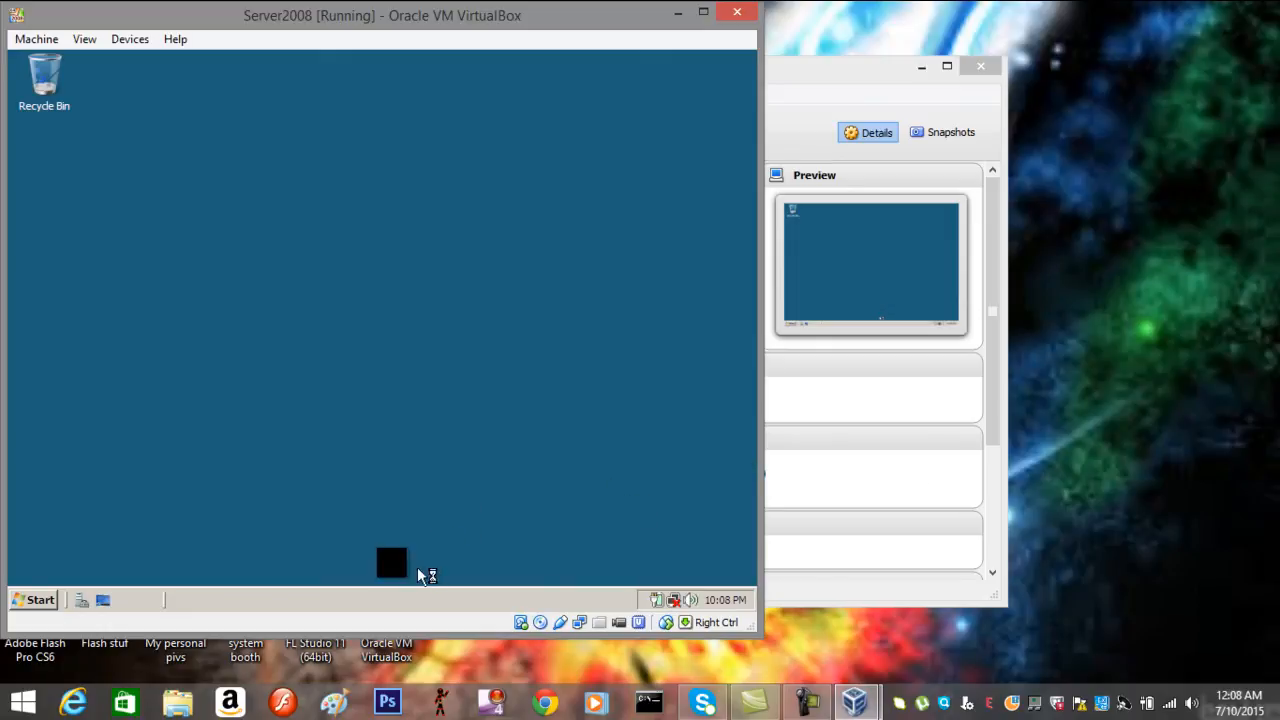
pyautogui.click(40, 597)
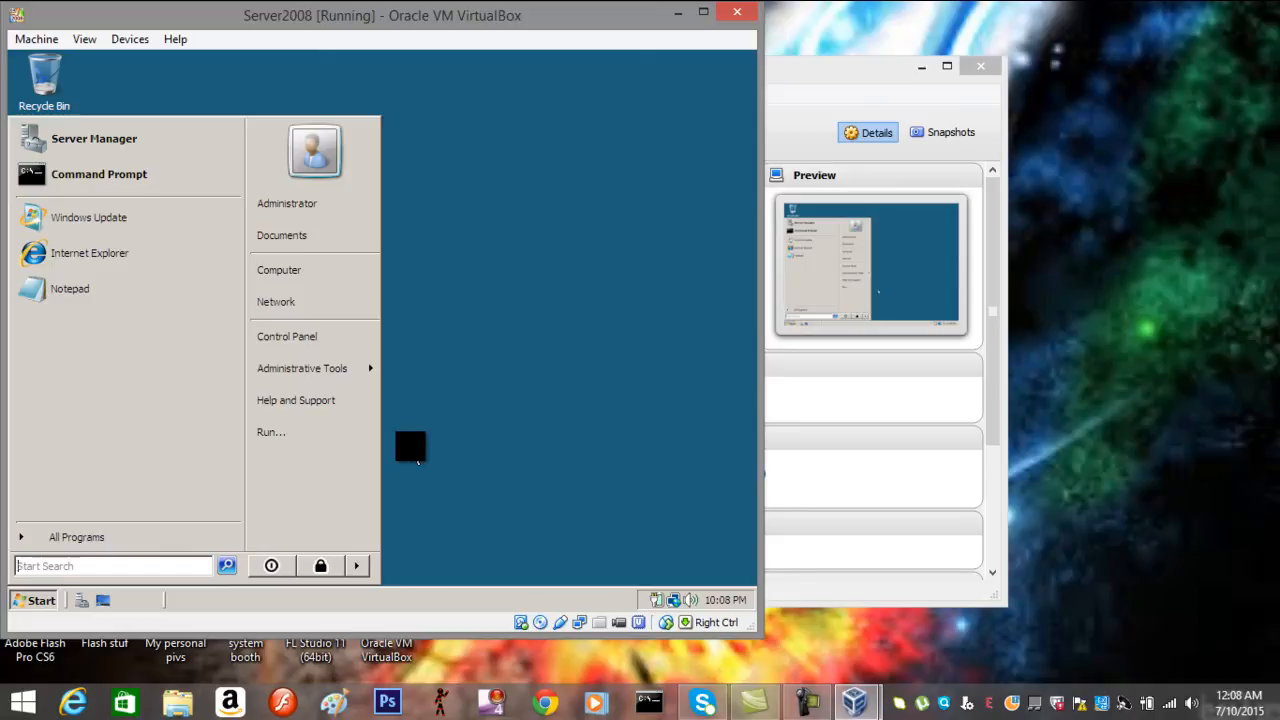
pyautogui.click(588, 208)
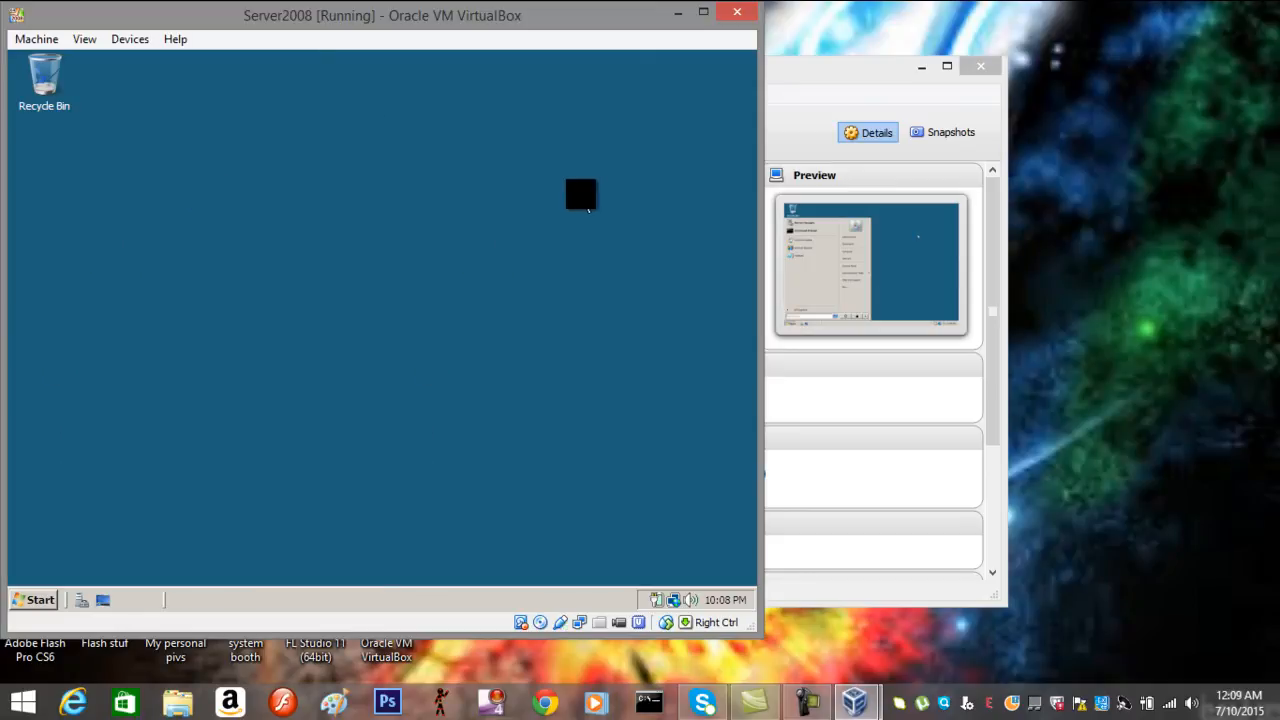